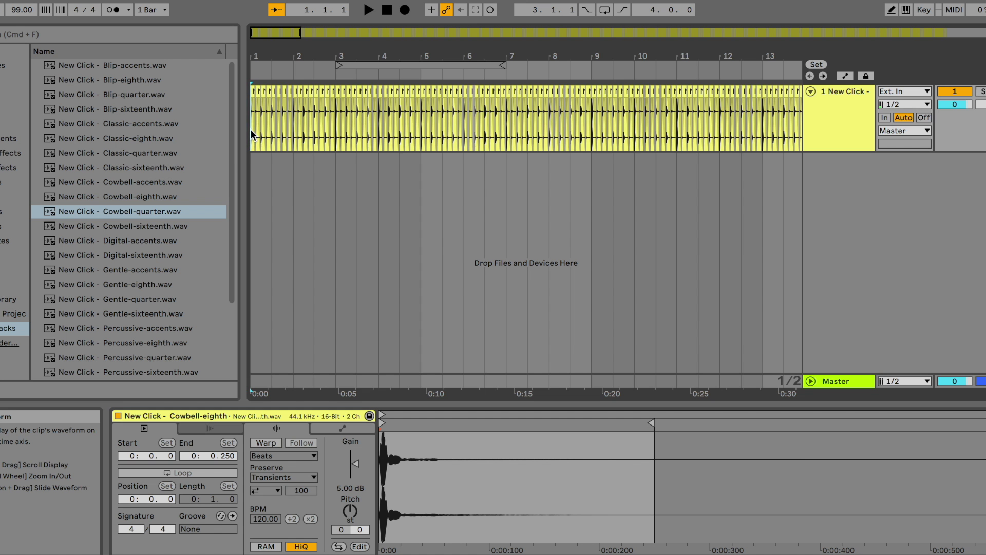
# Play the cowbell click track at its current tempo and again at a project tempo of 60 BPM
pyautogui.press('space')
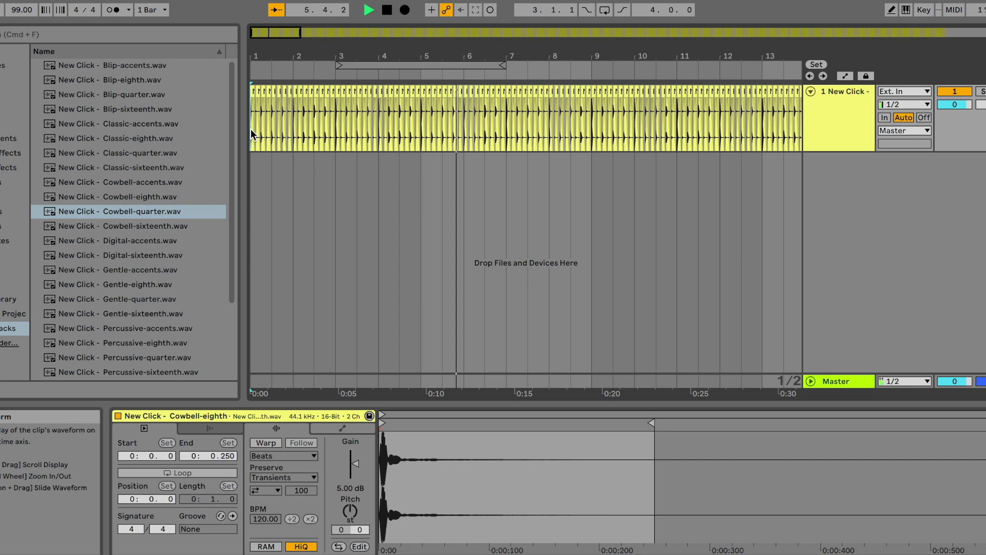
pyautogui.press('space')
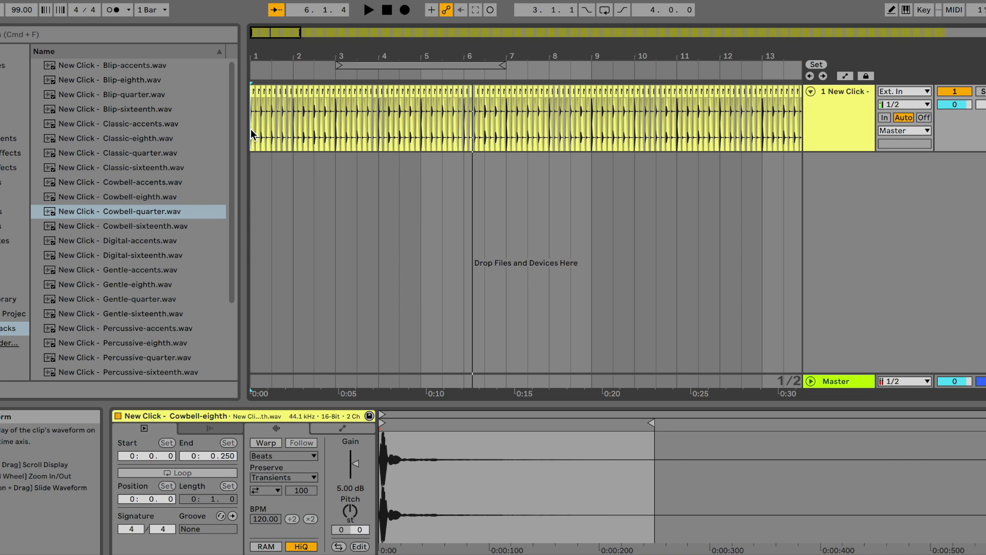
pyautogui.click(26, 14)
pyautogui.write('60')
pyautogui.press('Return')
pyautogui.press('space')
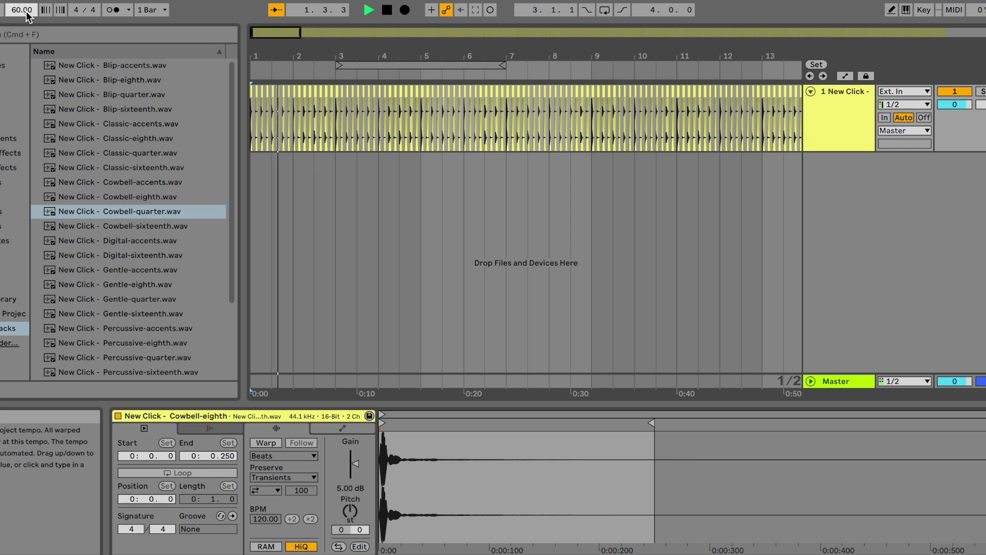
pyautogui.press('space')
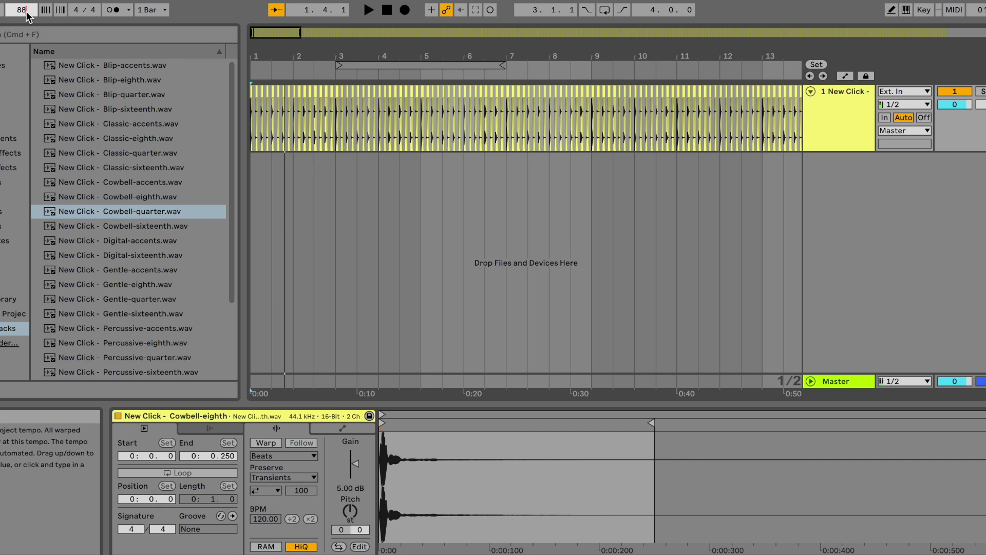
# Set the project tempo to 88 BPM, play the click track briefly and look over its whole length
pyautogui.write('88')
pyautogui.press('Return')
pyautogui.press('space')
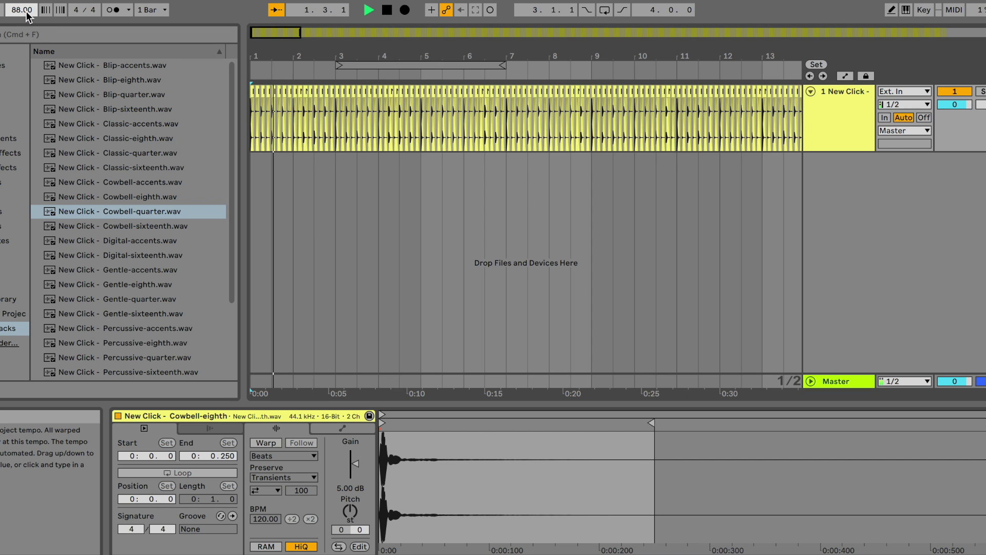
pyautogui.press('space')
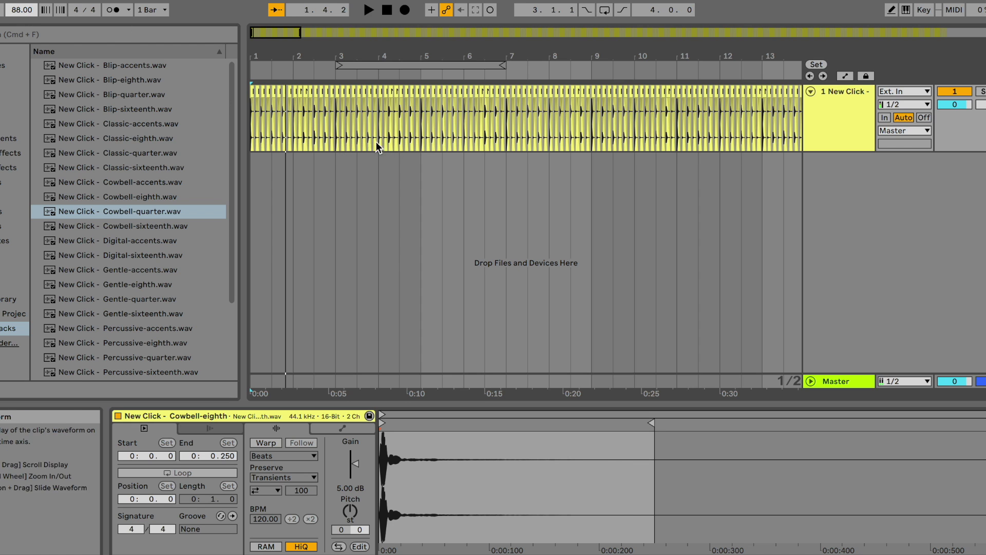
pyautogui.hscroll(20, 407, 154)
pyautogui.scroll(-5, 407, 154)
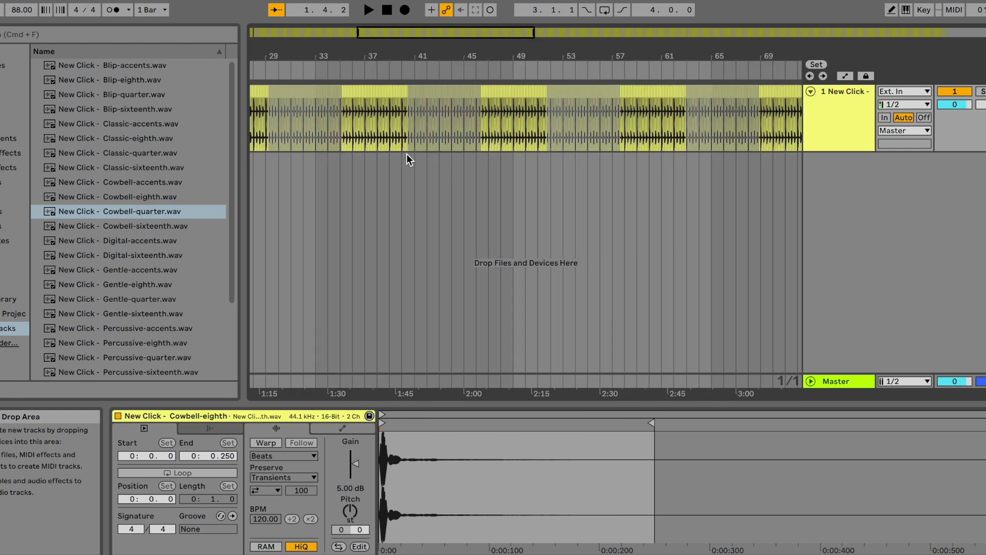
pyautogui.scroll(-8, 407, 154)
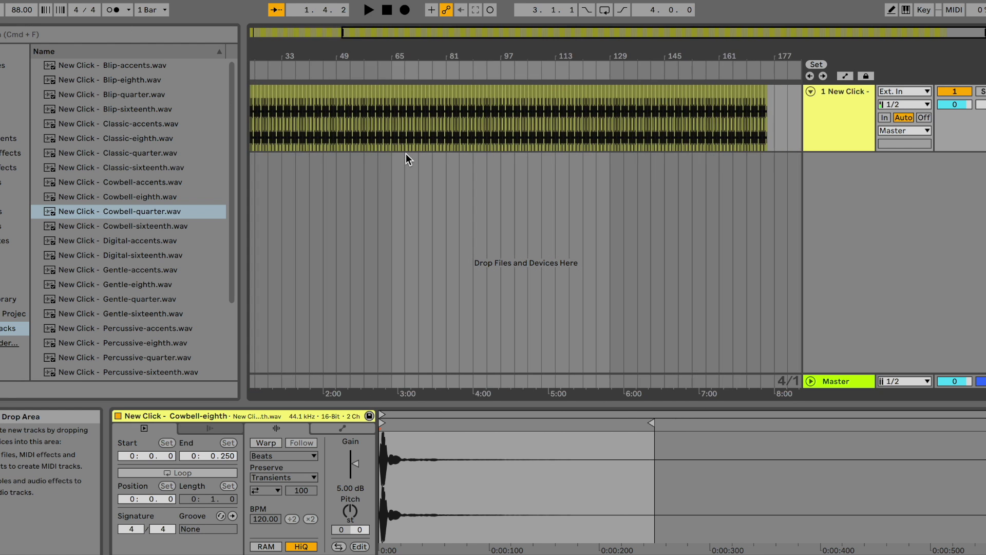
pyautogui.hscroll(-5, 405, 153)
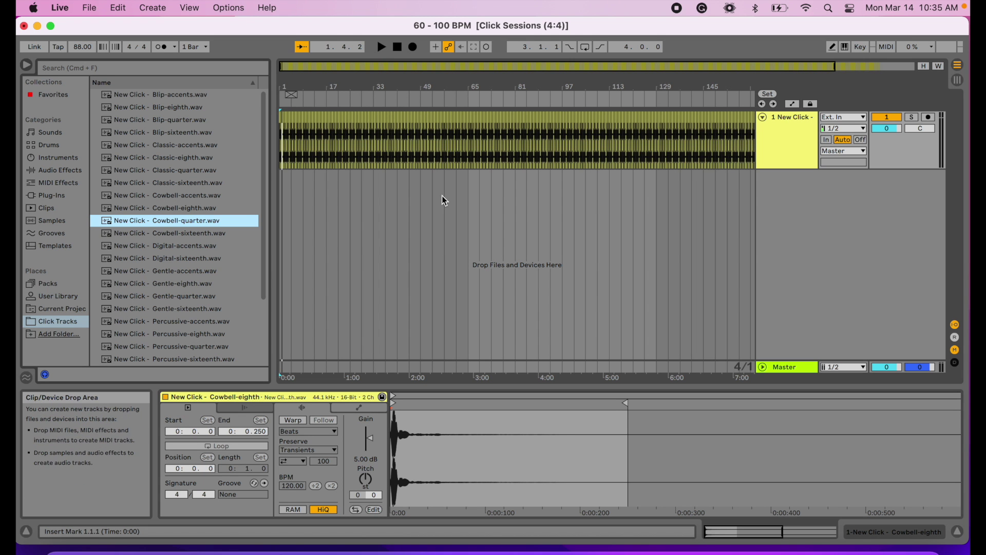
# Create a new Live Set, saving the changes to "60 - 100 BPM" before it closes
pyautogui.click(90, 7)
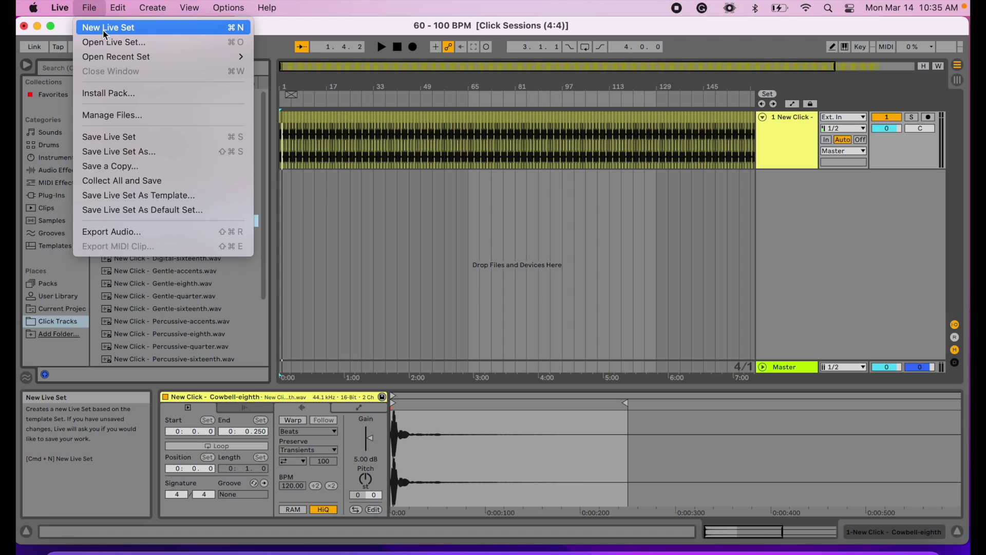
pyautogui.click(118, 28)
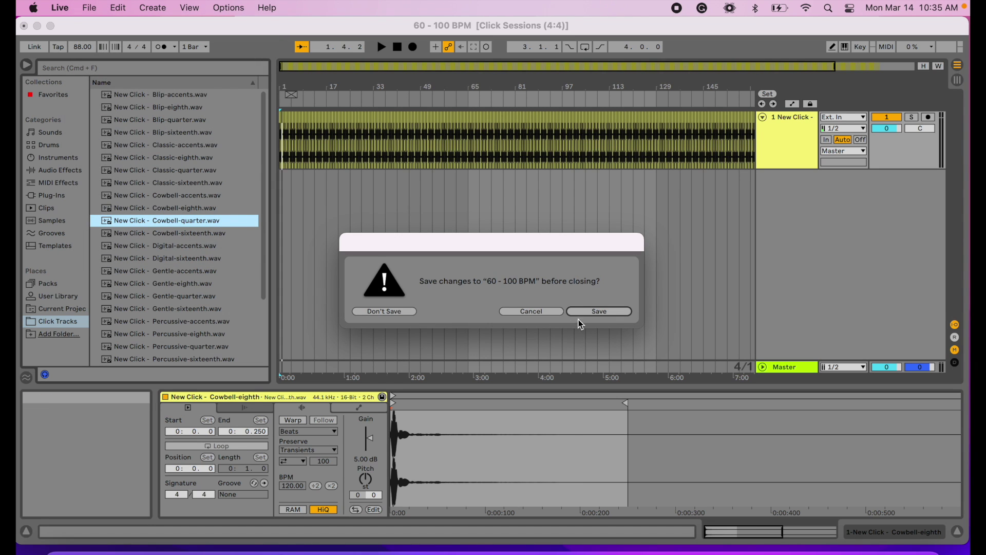
pyautogui.click(593, 312)
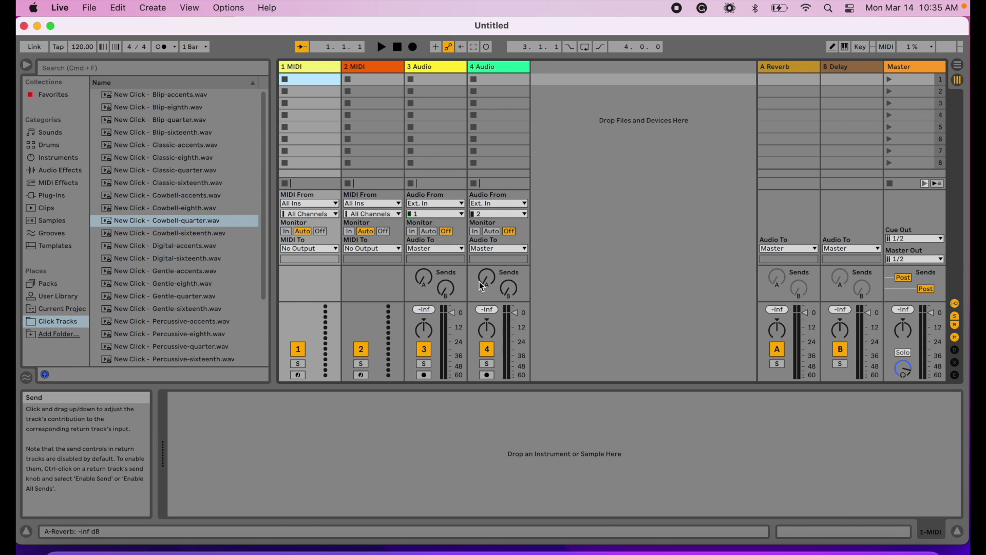
# Save the new Live Set as "60 - 100 BPM-2" in the Click Sessions (4/4) project folder
pyautogui.click(92, 7)
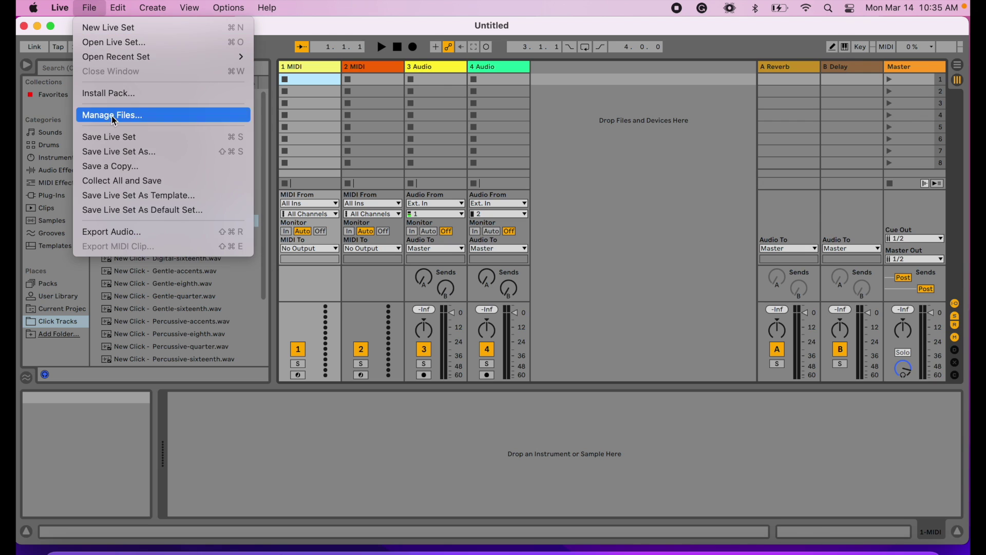
pyautogui.click(113, 152)
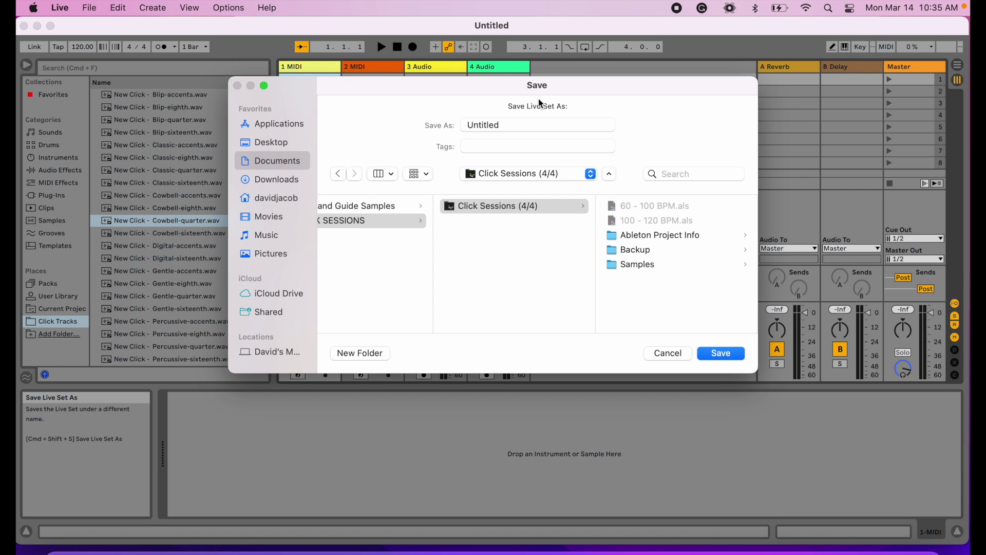
pyautogui.click(519, 127)
pyautogui.doubleClick(520, 128)
pyautogui.write('60 - 100 BPM')
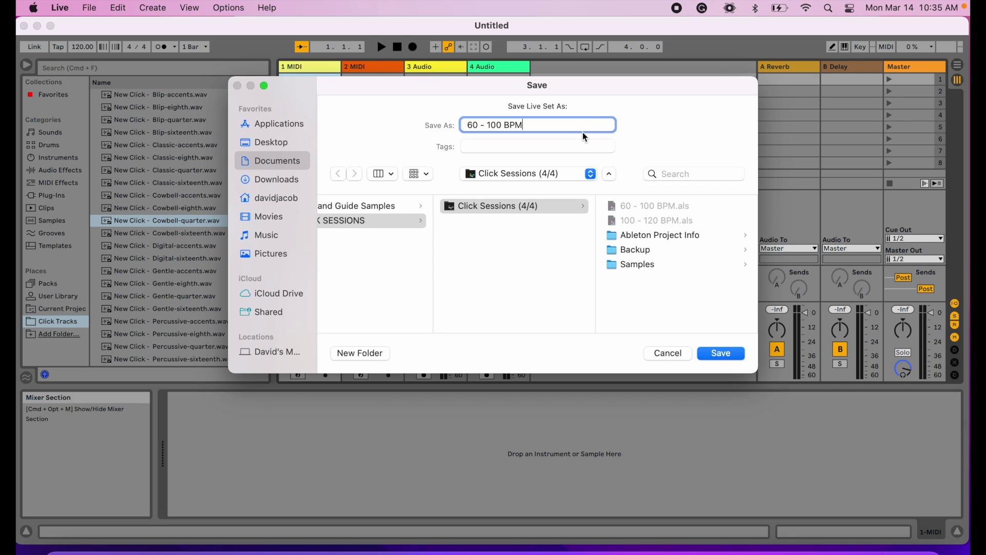
pyautogui.write('-2')
pyautogui.click(738, 359)
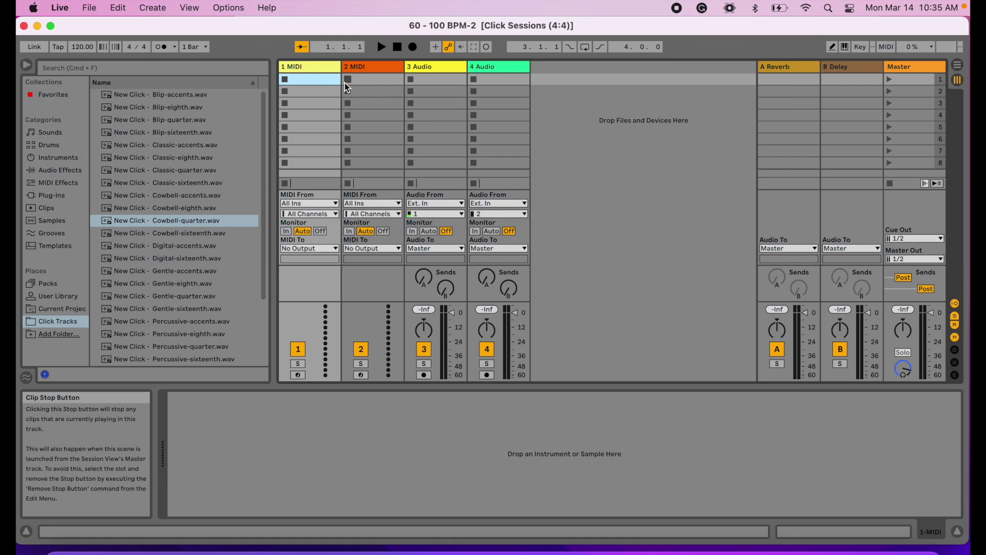
# Delete tracks 2 MIDI, 3 Audio and 4 Audio and the A Reverb and B Delay return tracks
pyautogui.click(506, 71)
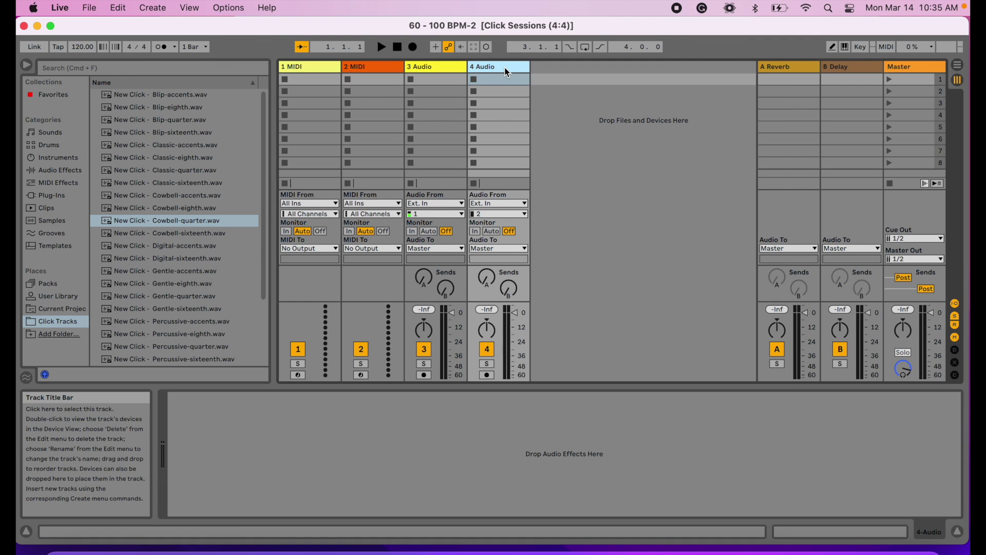
pyautogui.click(358, 71)
pyautogui.press('Delete')
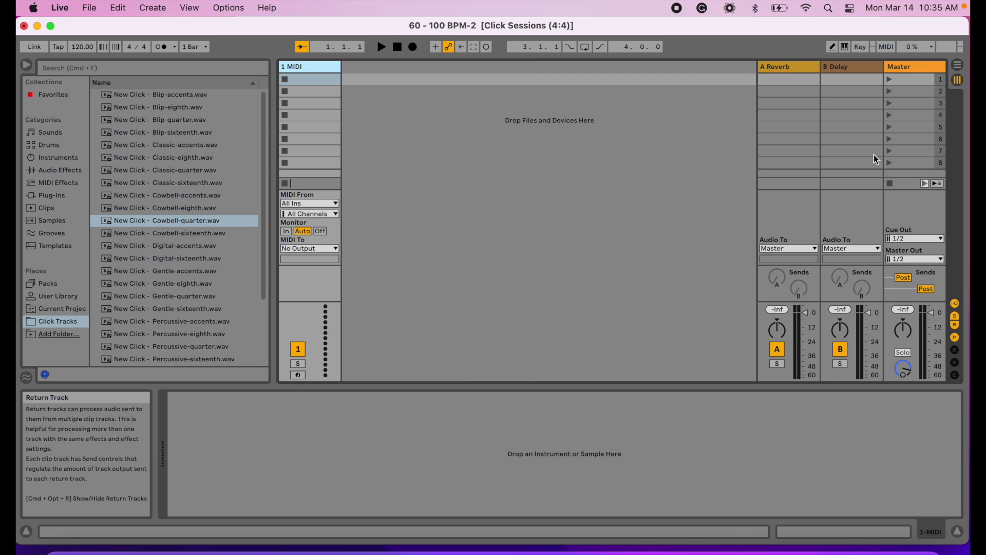
pyautogui.click(818, 67)
pyautogui.keyDown('shift'); pyautogui.click(830, 67); pyautogui.keyUp('shift')
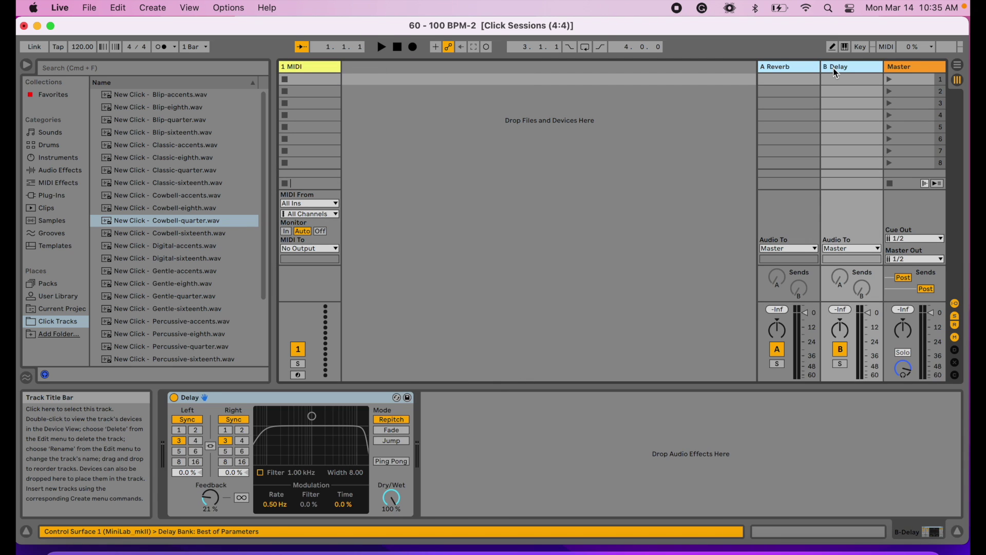
pyautogui.press('Delete')
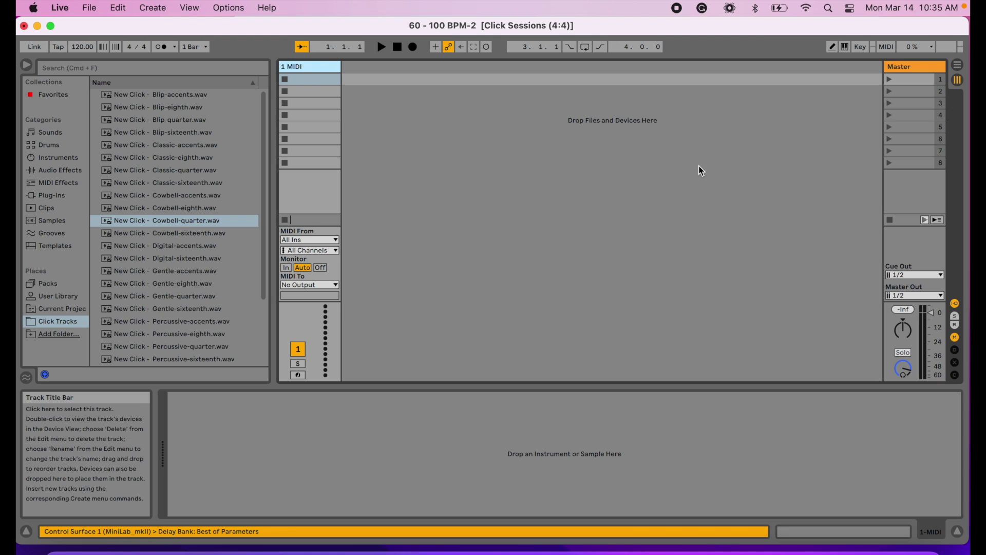
# Switch to the Arrangement View and set the project tempo to 100 BPM
pyautogui.click(958, 68)
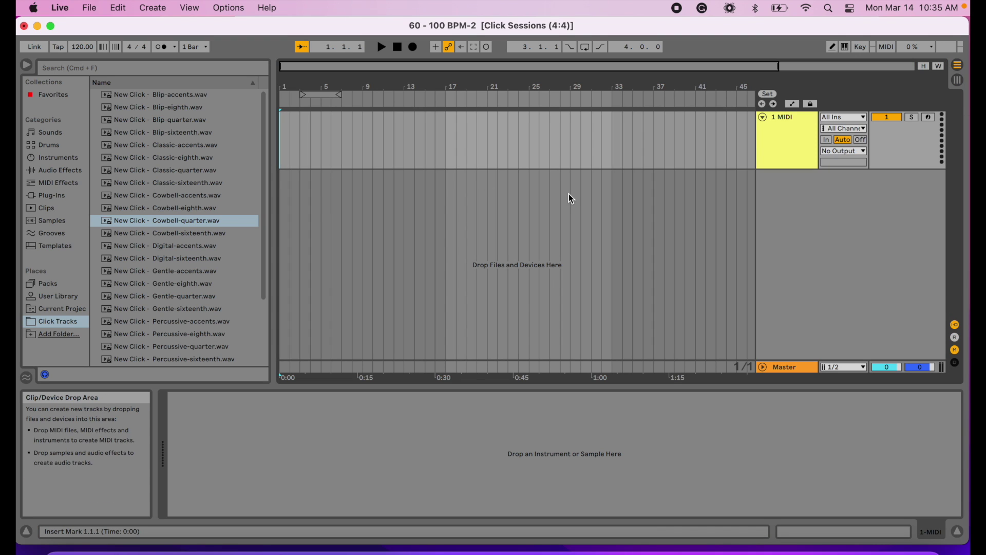
pyautogui.click(82, 47)
pyautogui.write('100')
pyautogui.press('Return')
pyautogui.click(396, 168)
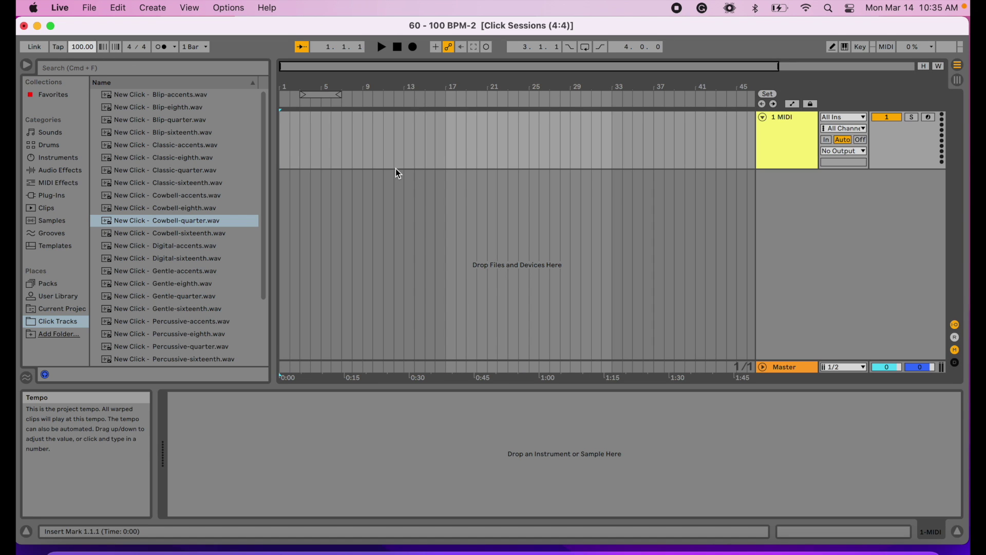
# Place the Cowbell-quarter sample at the start of track 1, play it, and shift the clip to 1.3.1
pyautogui.scroll(5, 357, 146)
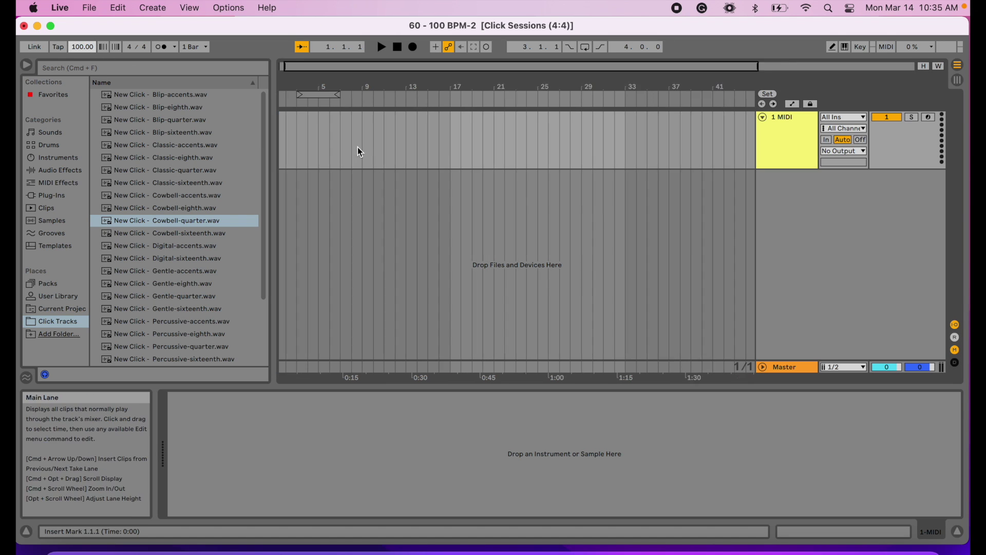
pyautogui.hscroll(-3, 357, 147)
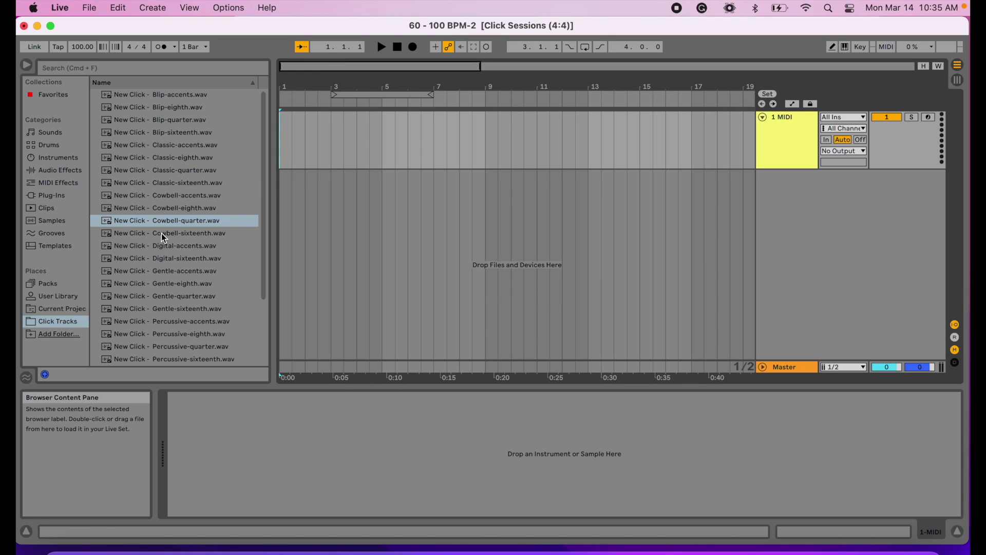
pyautogui.moveTo(175, 220); pyautogui.dragTo(281, 137)
pyautogui.click(279, 144)
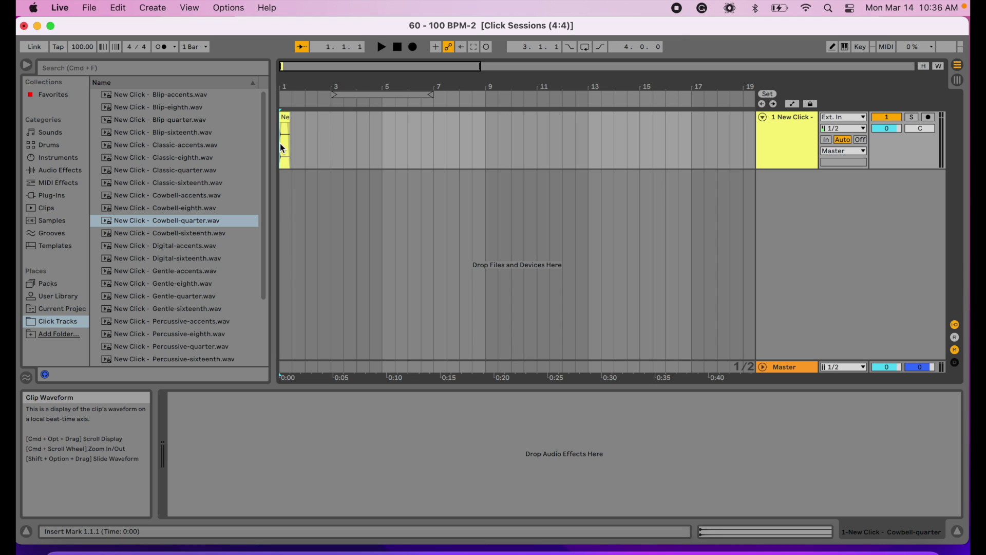
pyautogui.press('space')
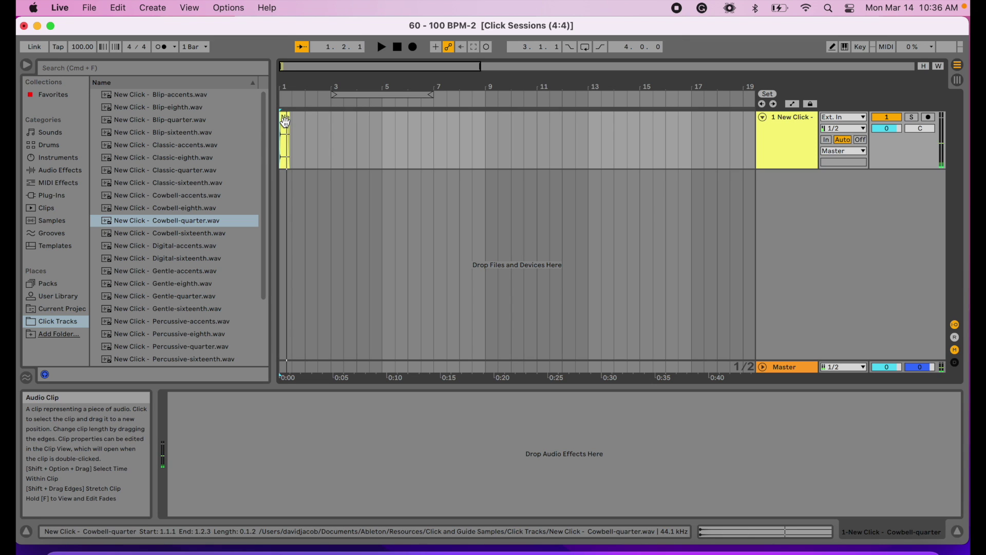
pyautogui.press('super+d')
pyautogui.press('space')
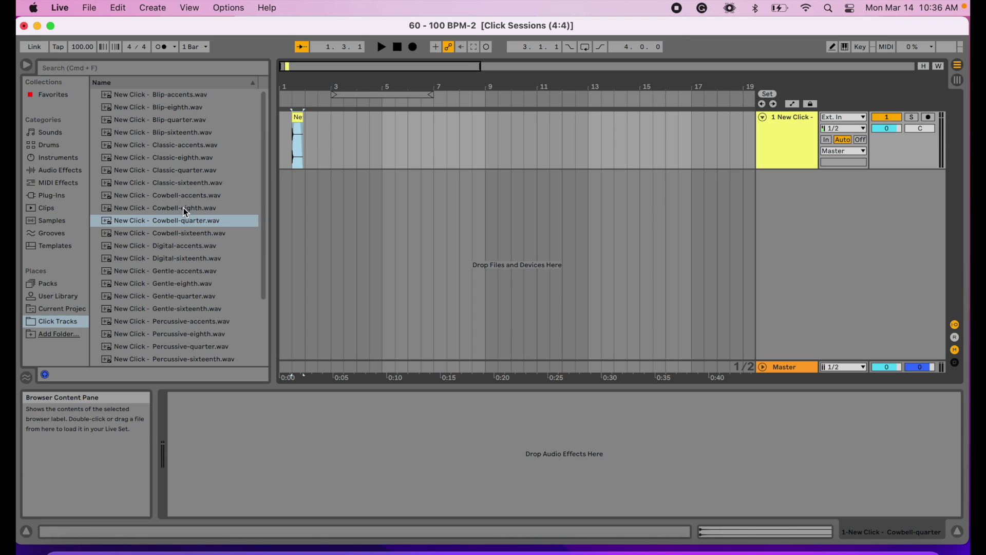
# Add the Cowbell-eighth sample at 1.1.1 and Cowbell-quarter samples at 2.1.1, 2.3.1 and 3.1.1 on the same track
pyautogui.click(183, 208)
pyautogui.moveTo(171, 213); pyautogui.dragTo(282, 143)
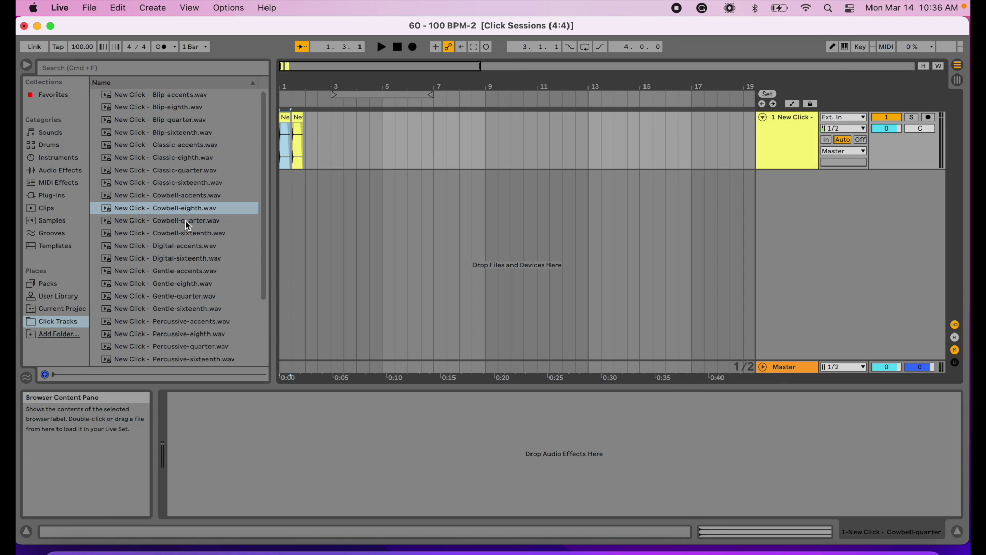
pyautogui.moveTo(188, 221); pyautogui.dragTo(307, 144)
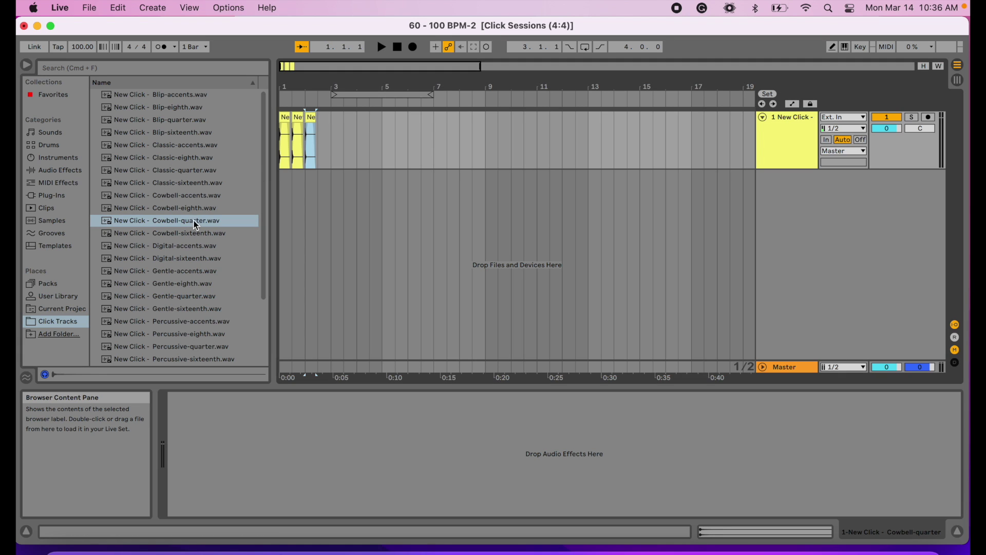
pyautogui.moveTo(196, 225)
pyautogui.mouseDown()
pyautogui.moveTo(257, 206)
pyautogui.moveTo(322, 149)
pyautogui.mouseUp()
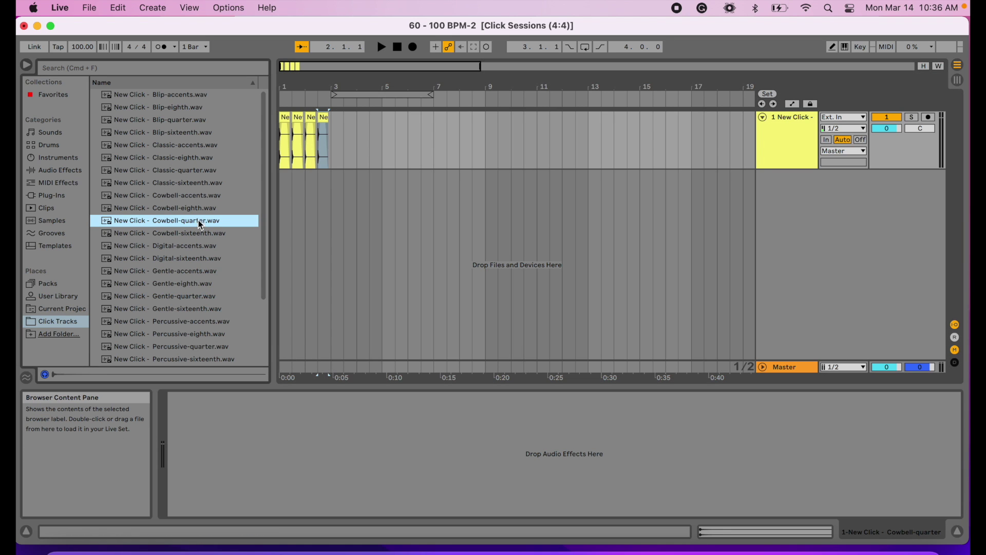
pyautogui.moveTo(200, 225); pyautogui.dragTo(339, 138)
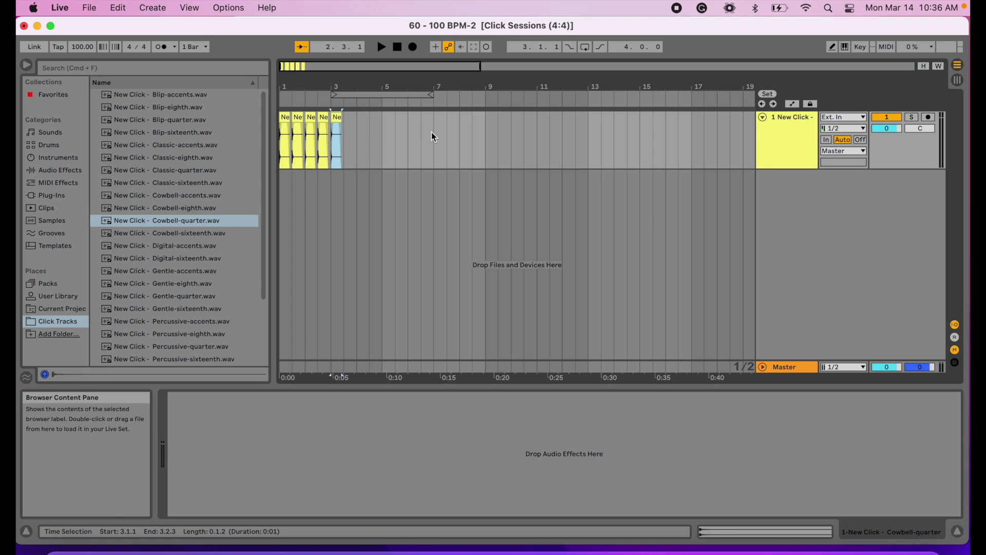
# Move the second, third and fourth clips to 1.1.3, 1.2.1 and 1.2.3, and duplicate those three clips from 1.3.1 on
pyautogui.scroll(5, 408, 150)
pyautogui.hscroll(-6, 408, 147)
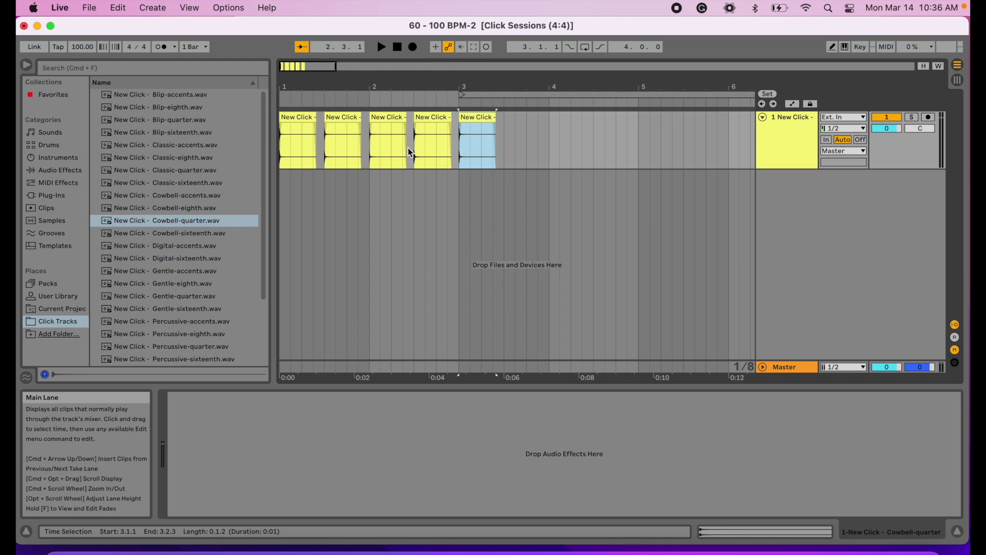
pyautogui.moveTo(342, 117); pyautogui.dragTo(309, 117)
pyautogui.moveTo(374, 113); pyautogui.dragTo(308, 114)
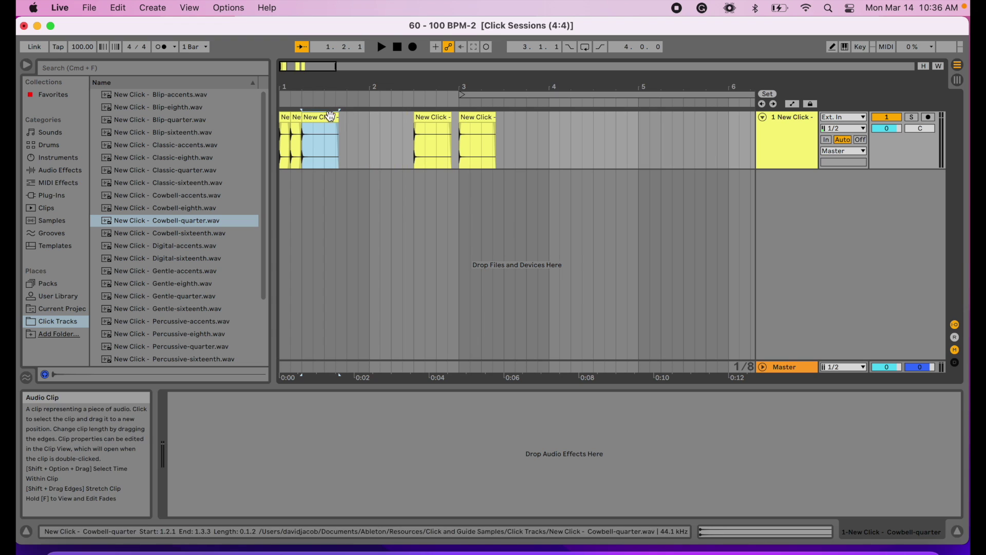
pyautogui.moveTo(432, 115); pyautogui.dragTo(291, 157)
pyautogui.click(325, 154)
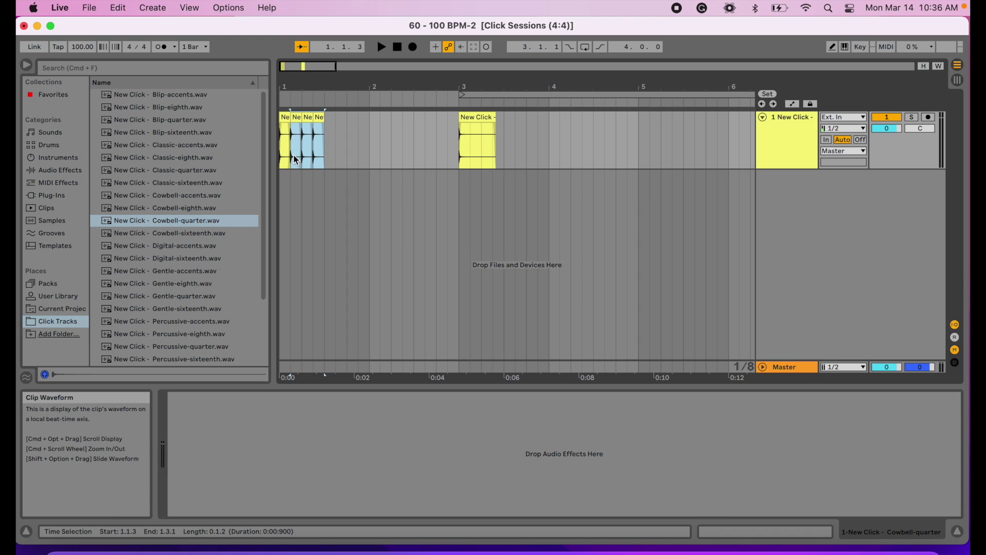
pyautogui.press('super+d')
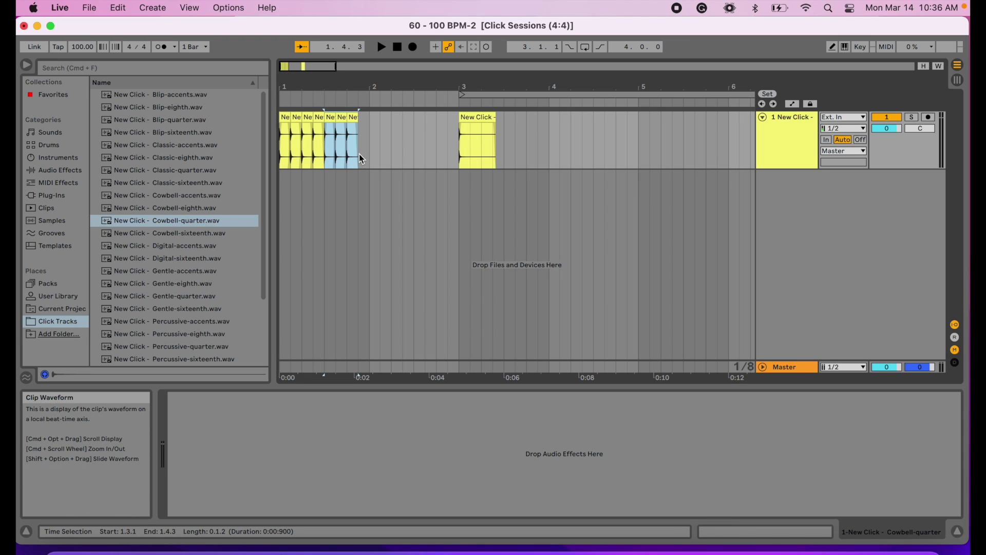
# Move the Cowbell-quarter clip at 3.1.1 to 1.4.3 and play the bar from 1.1.1 twice
pyautogui.moveTo(483, 118); pyautogui.dragTo(369, 123)
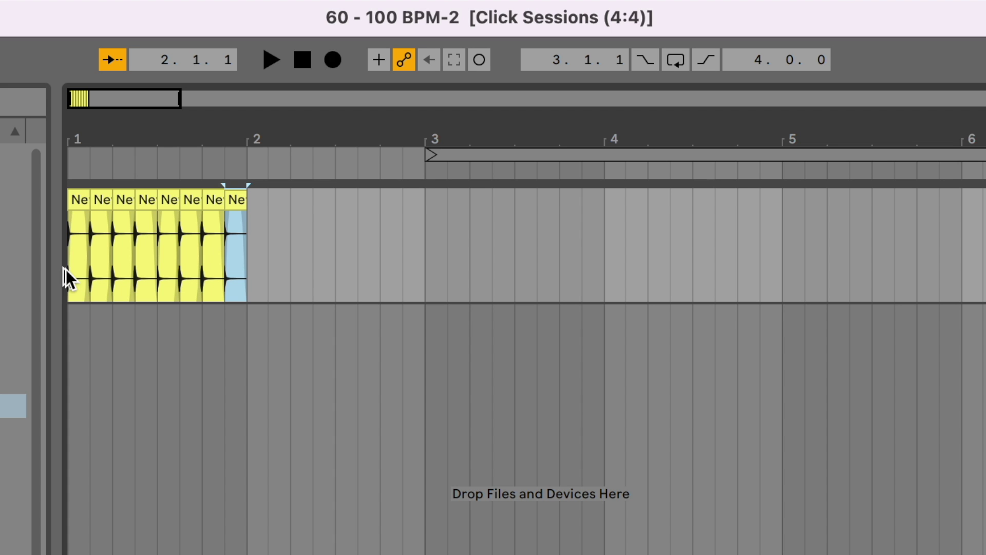
pyautogui.click(284, 154)
pyautogui.press('space')
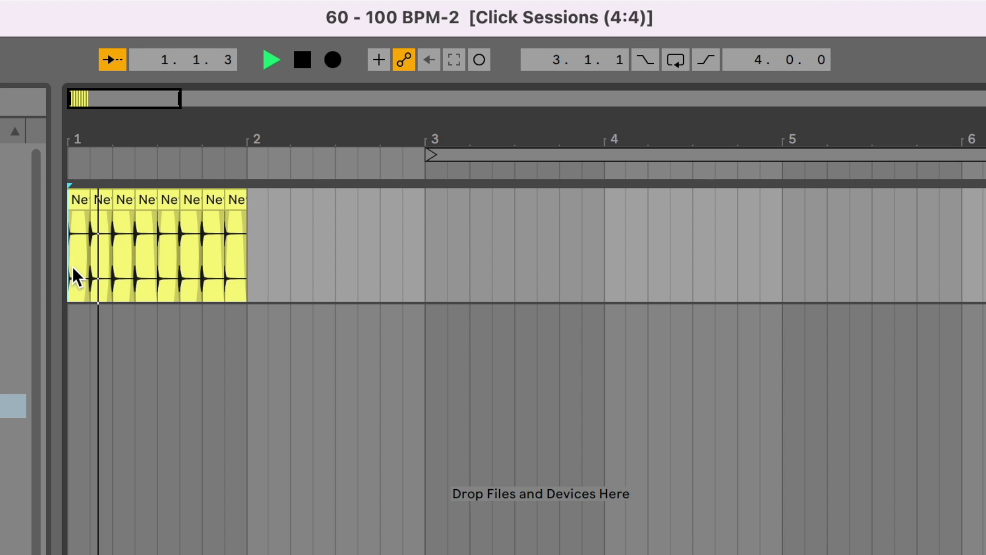
pyautogui.press('space')
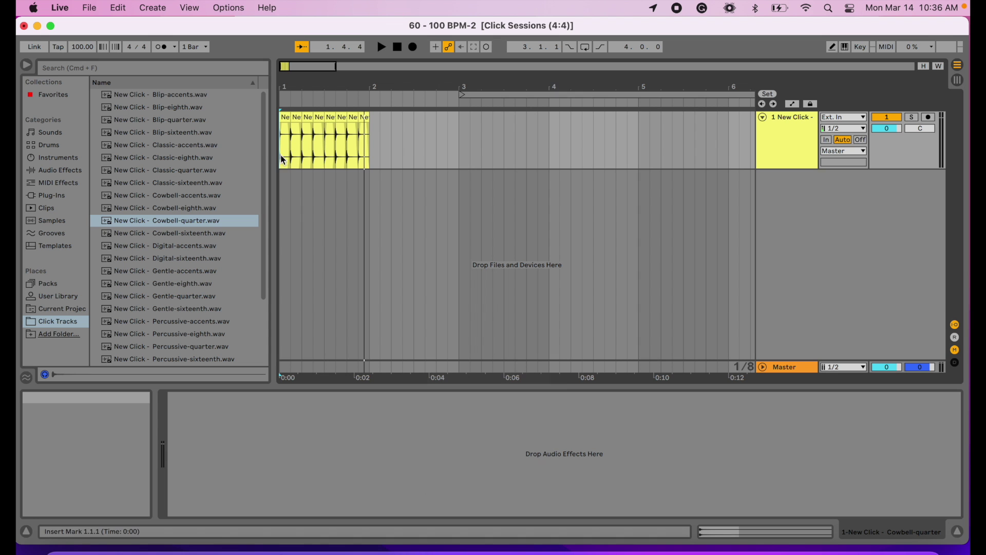
pyautogui.click(71, 277)
pyautogui.press('space')
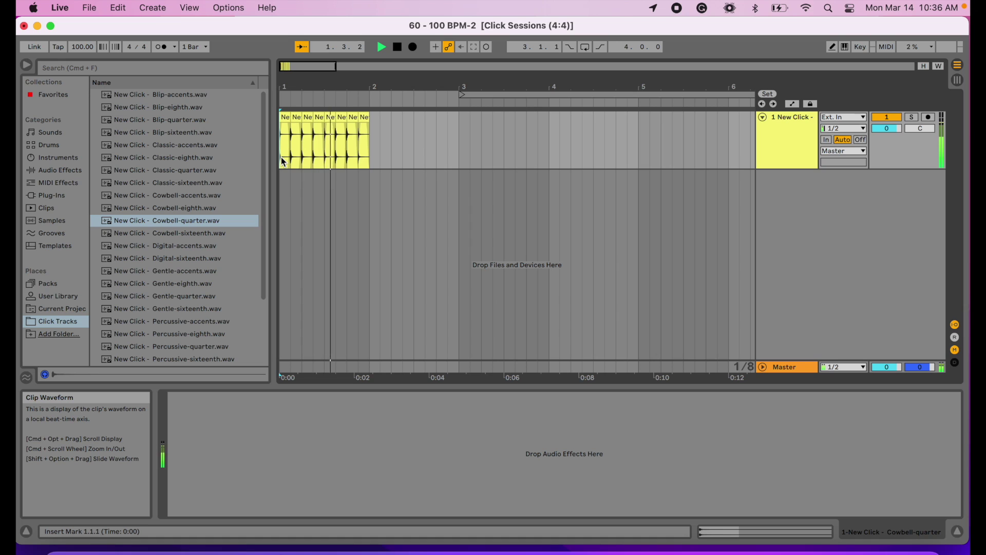
pyautogui.press('space')
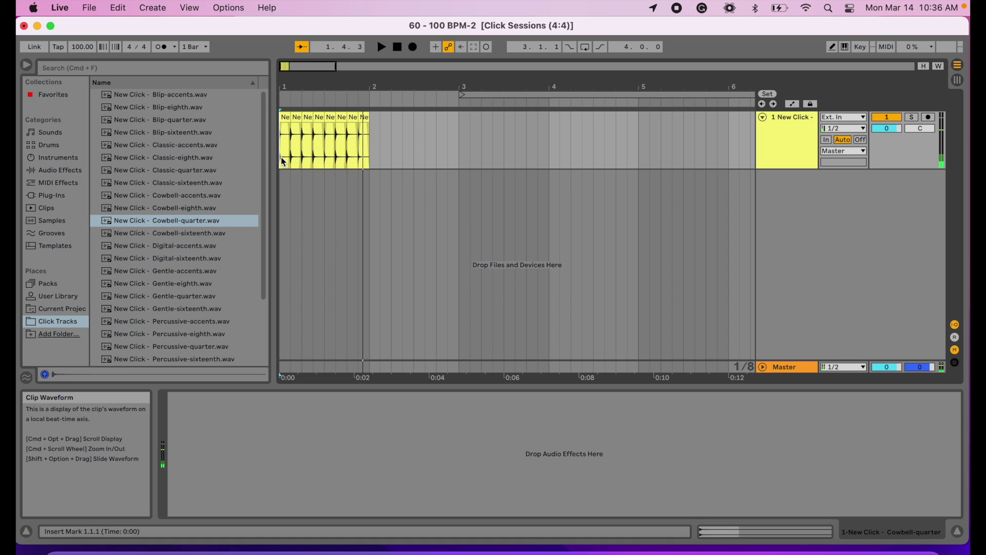
# Set the gain of the Cowbell-eighth clip at 1.1.1 to 5 dB and play the bar
pyautogui.moveTo(281, 149); pyautogui.dragTo(290, 149)
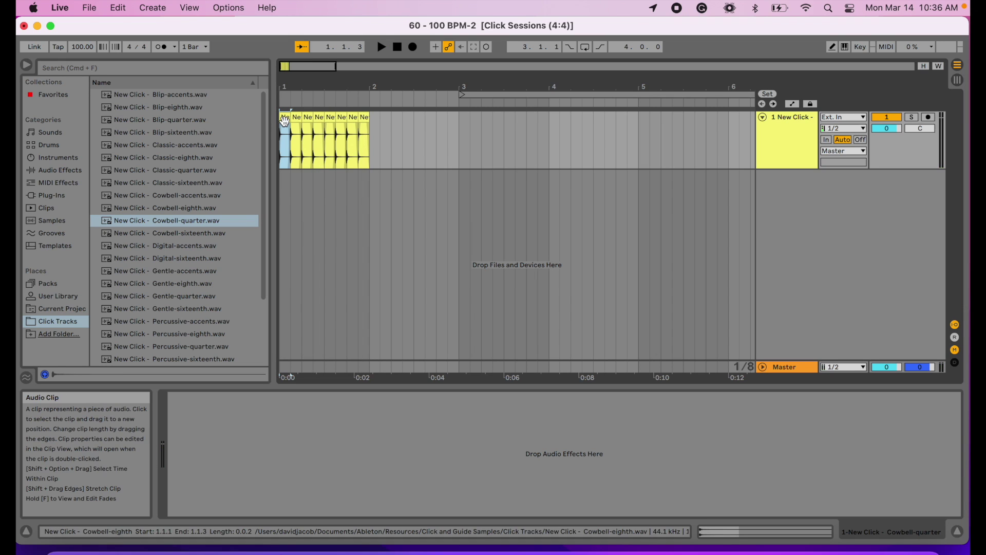
pyautogui.doubleClick(284, 134)
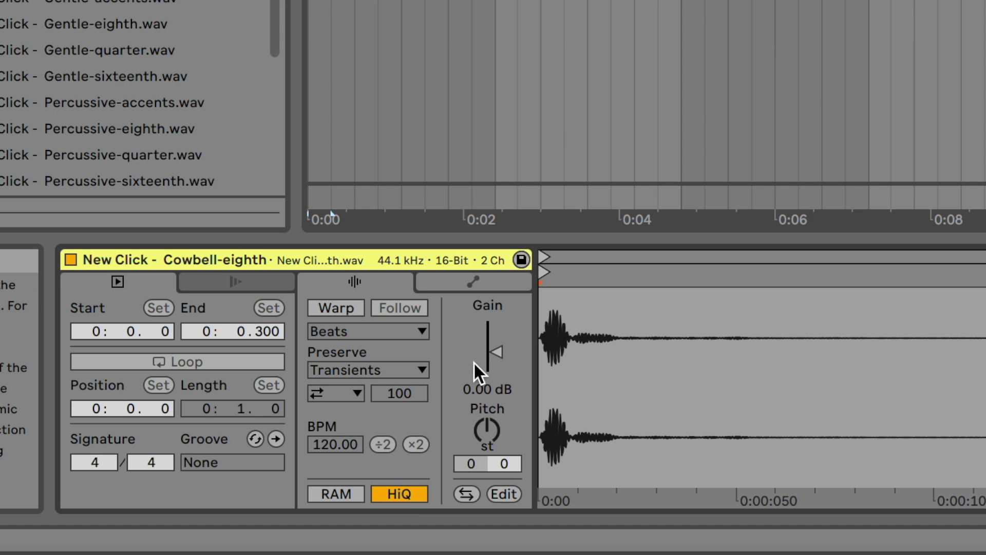
pyautogui.click(360, 460)
pyautogui.write('5')
pyautogui.press('Return')
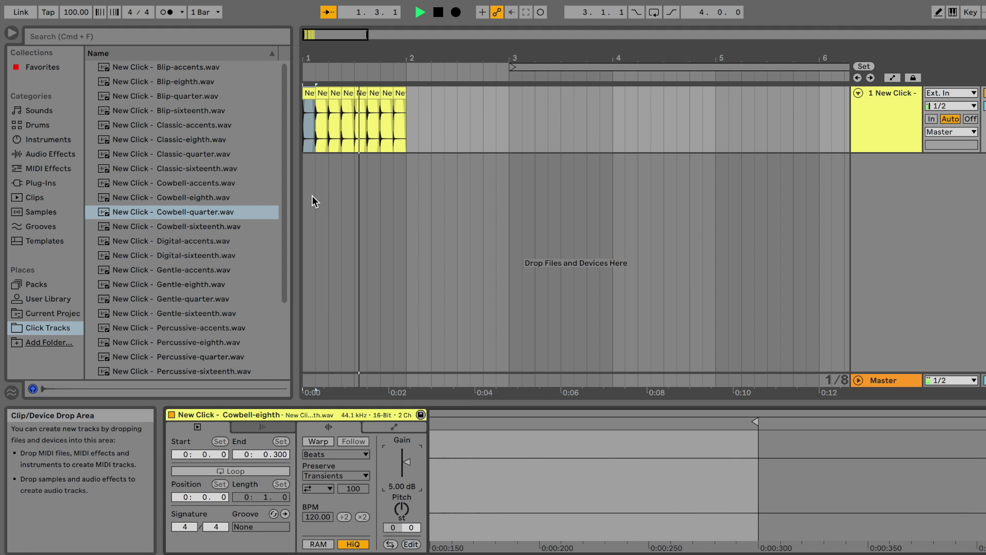
pyautogui.press('space')
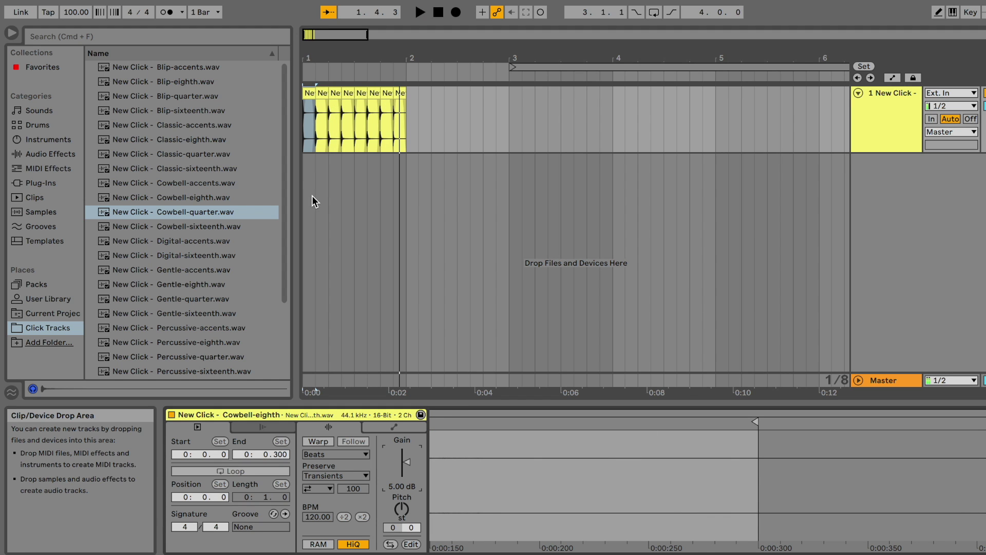
# Set the gain of the Cowbell-quarter clips at 1.1.3 and 1.2.3 to -20 dB
pyautogui.click(317, 128)
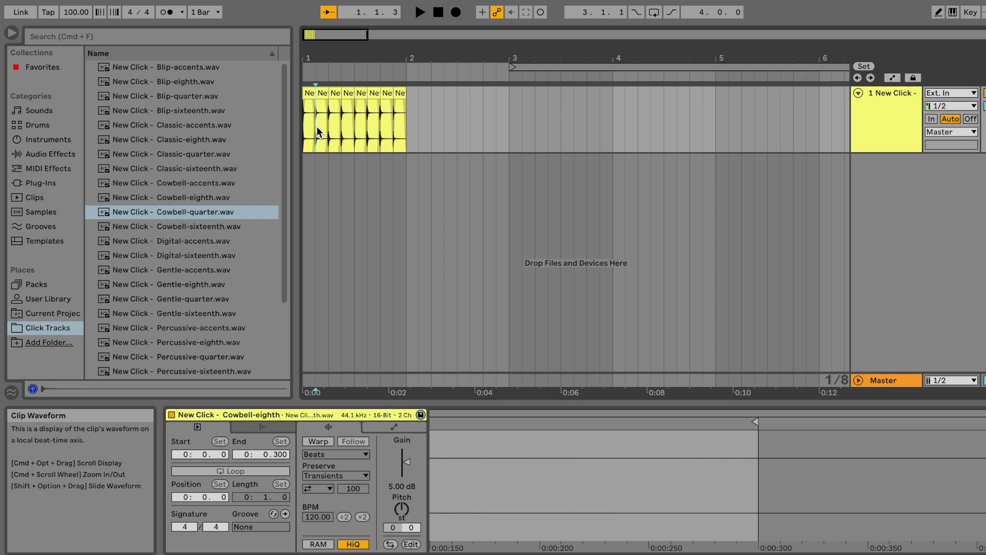
pyautogui.click(321, 95)
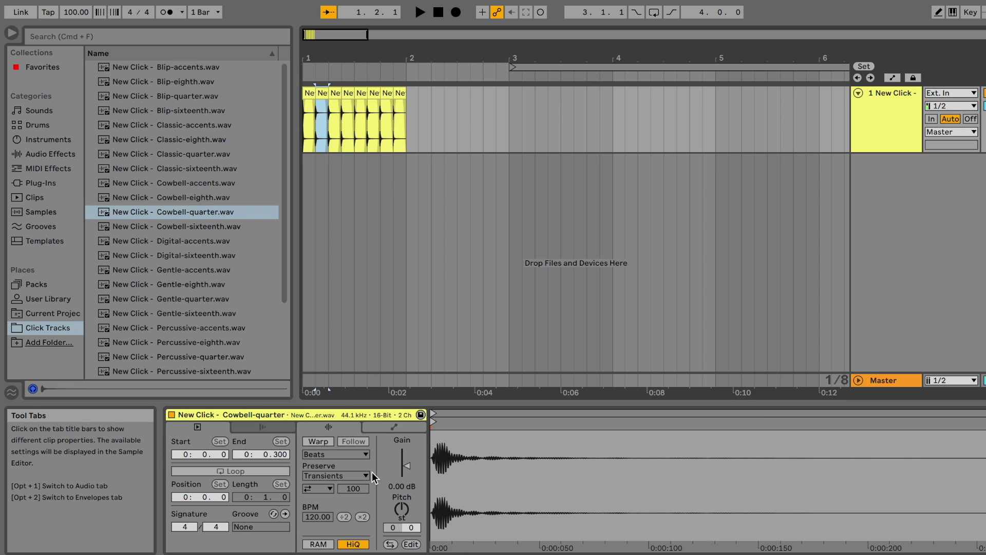
pyautogui.click(402, 487)
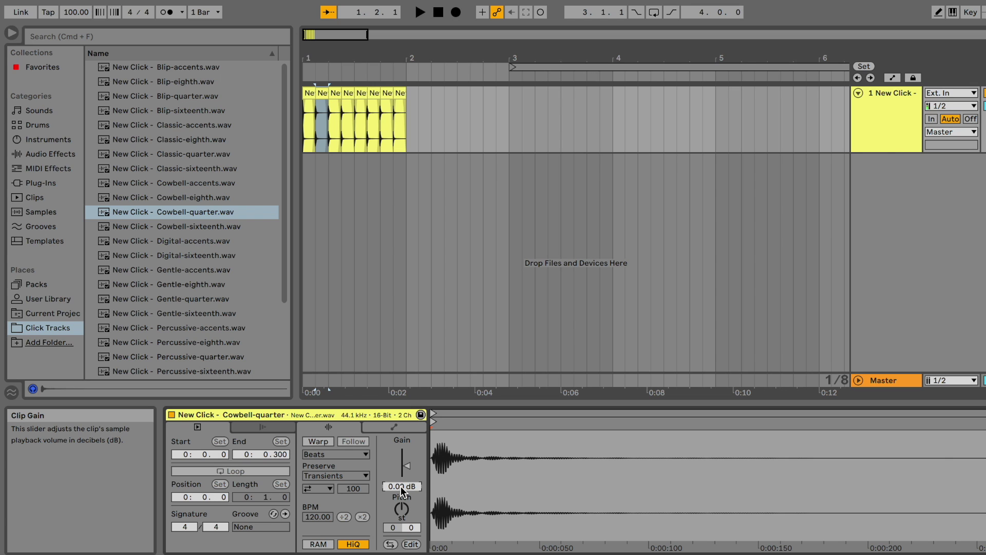
pyautogui.press('Return')
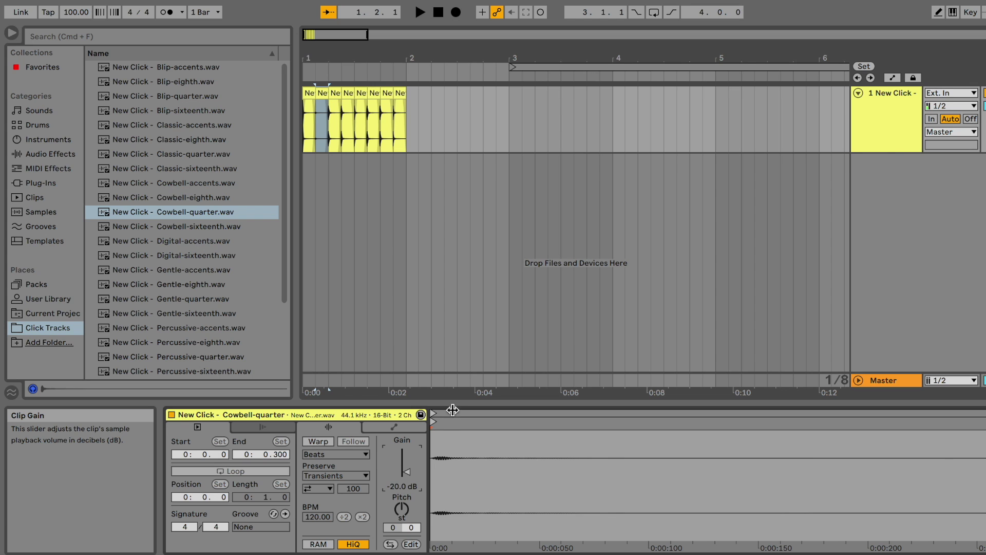
pyautogui.click(350, 92)
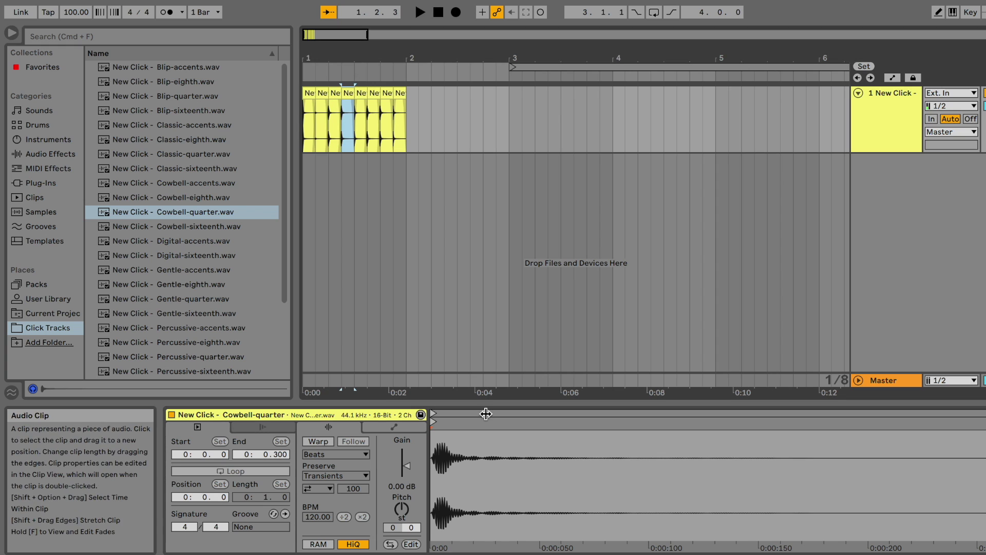
pyautogui.click(398, 488)
pyautogui.write('-20')
pyautogui.press('Return')
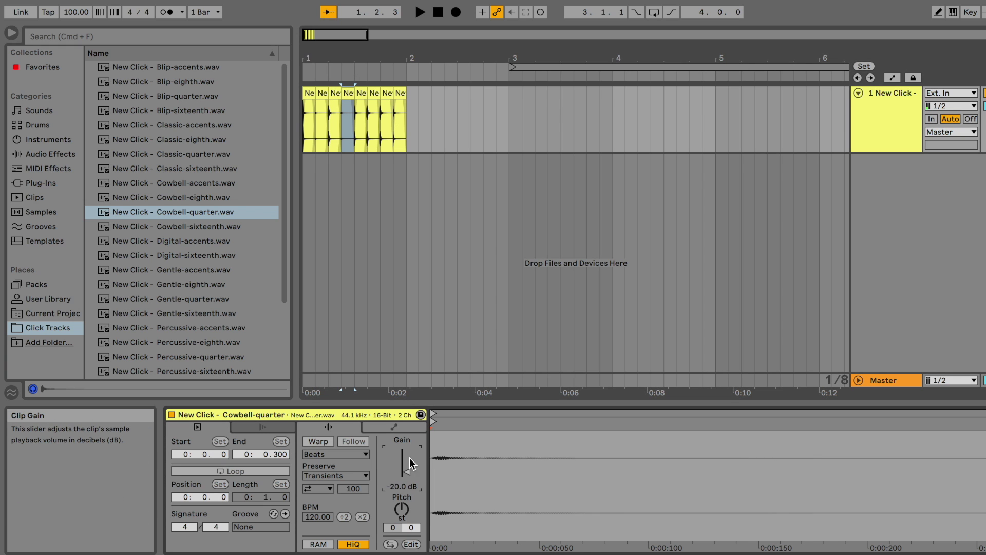
# Set the gain of the Cowbell-quarter clips at 1.3.3 and 1.4.3 to -20 dB and play the bar from 1.1.1
pyautogui.click(373, 95)
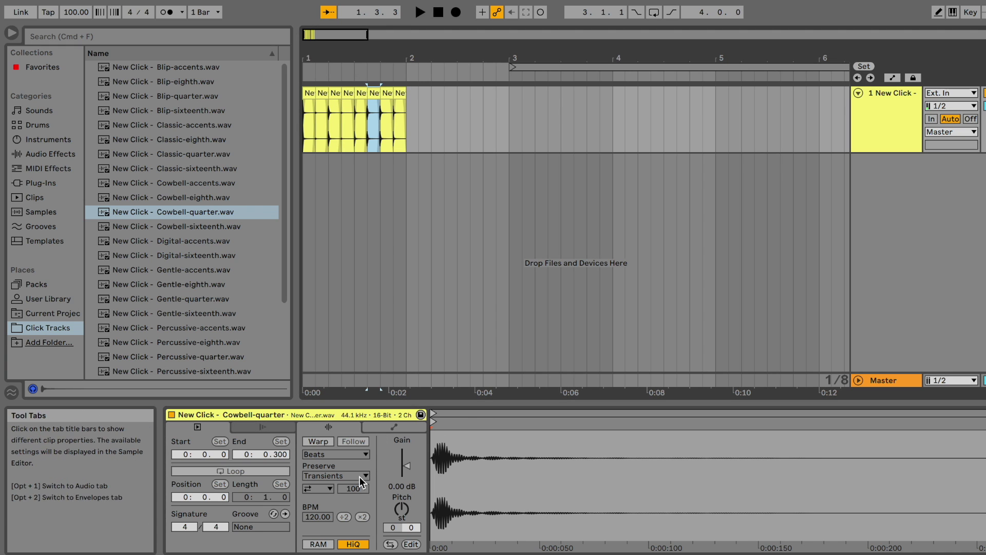
pyautogui.click(401, 488)
pyautogui.write('-20')
pyautogui.press('Return')
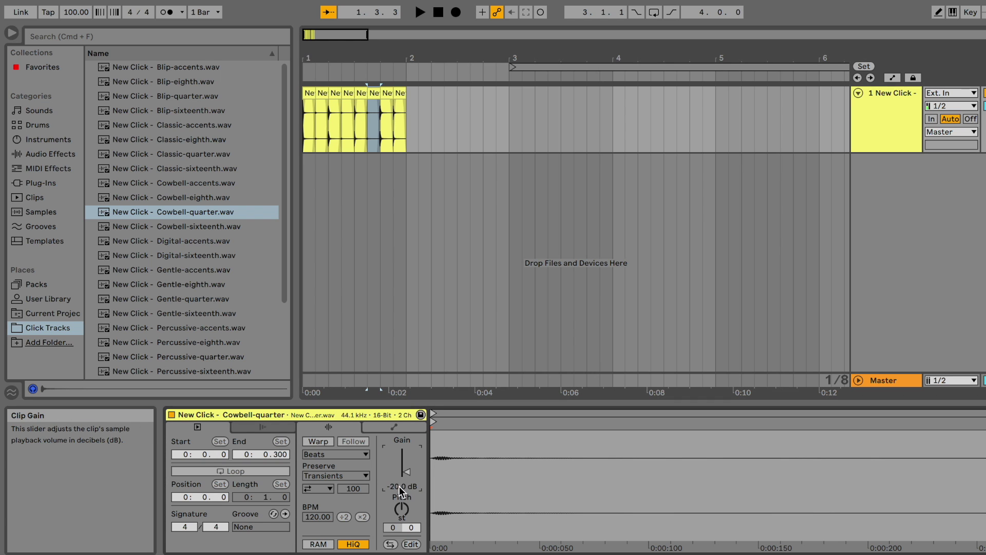
pyautogui.click(400, 91)
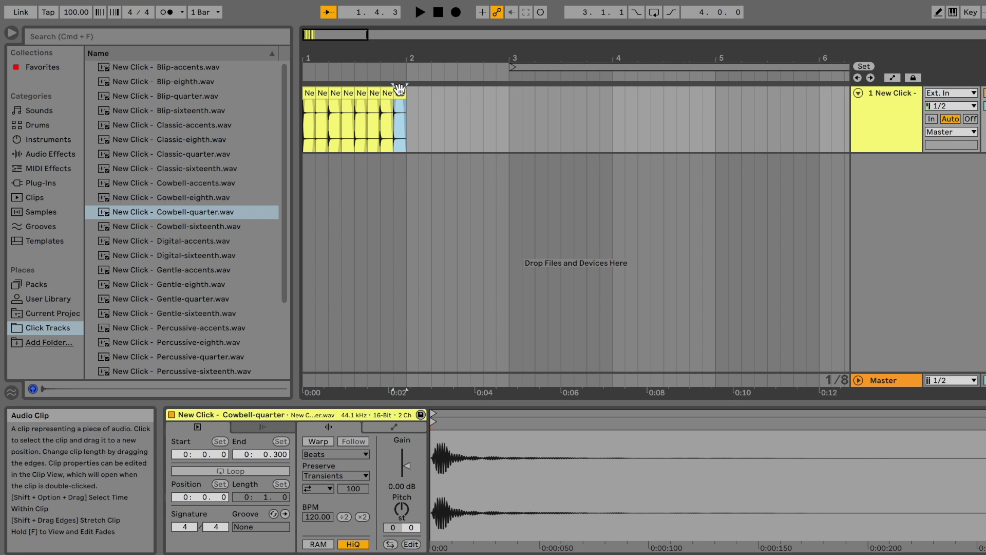
pyautogui.click(400, 487)
pyautogui.write('-20')
pyautogui.press('Return')
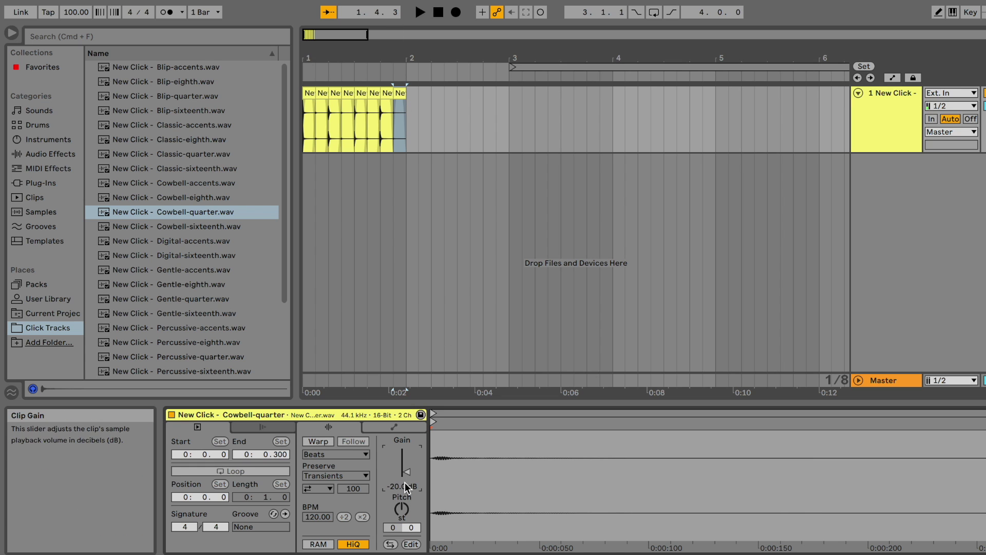
pyautogui.click(307, 141)
pyautogui.press('space')
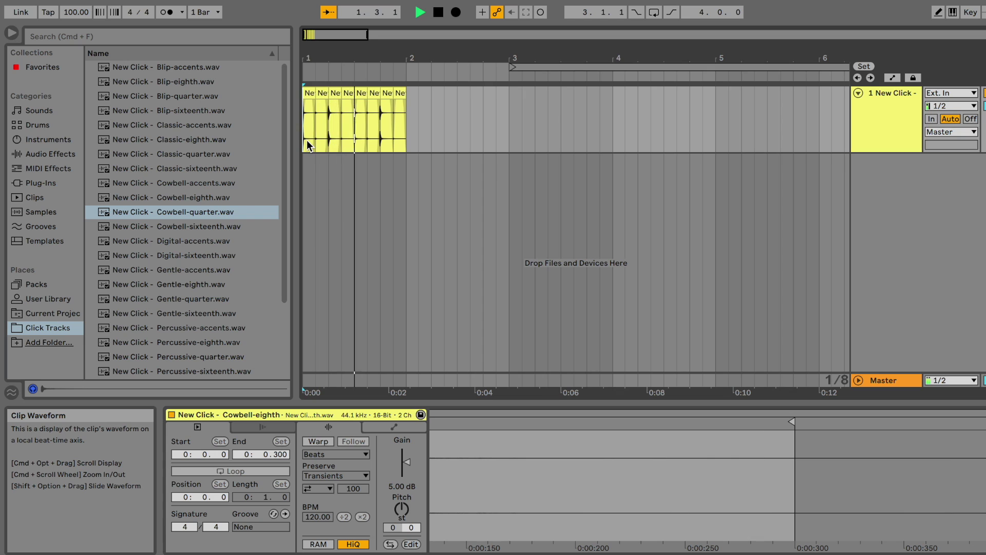
pyautogui.press('space')
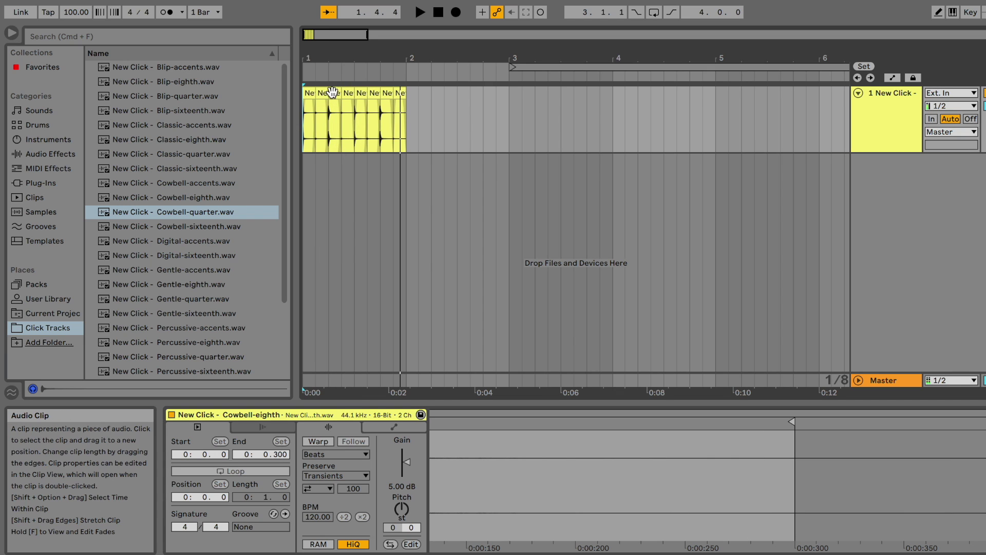
# Set the gain of the Cowbell-quarter clip at 1.3.1 to 1 dB
pyautogui.click(334, 92)
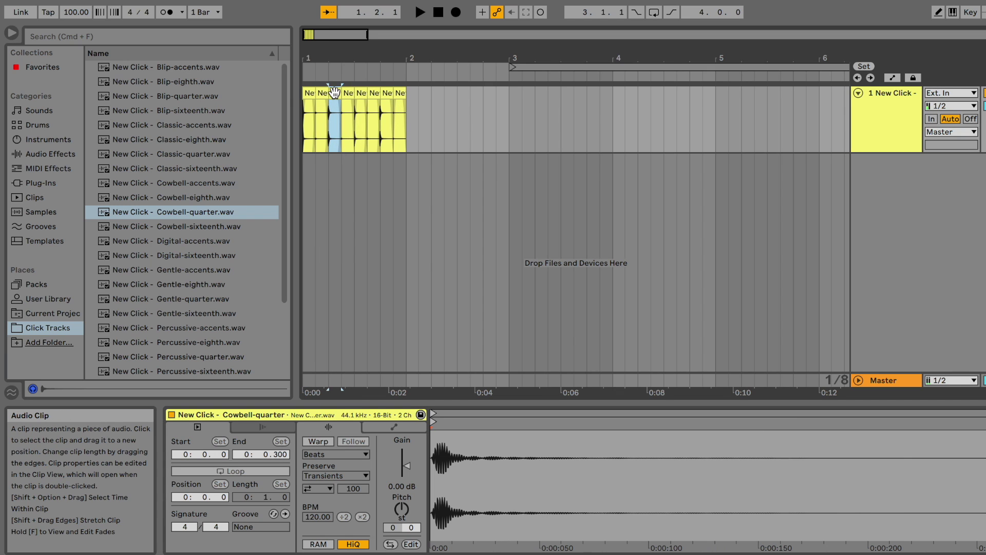
pyautogui.click(360, 92)
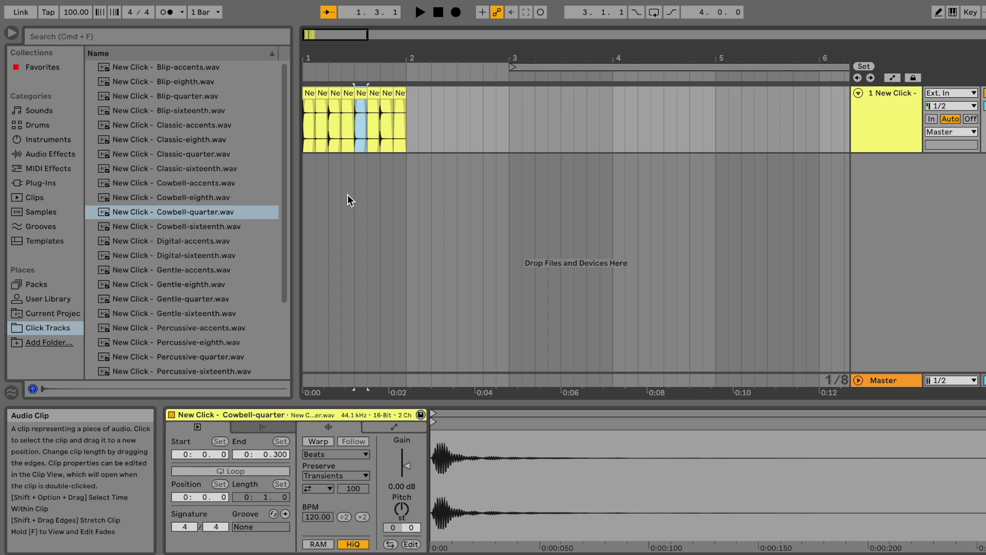
pyautogui.click(399, 486)
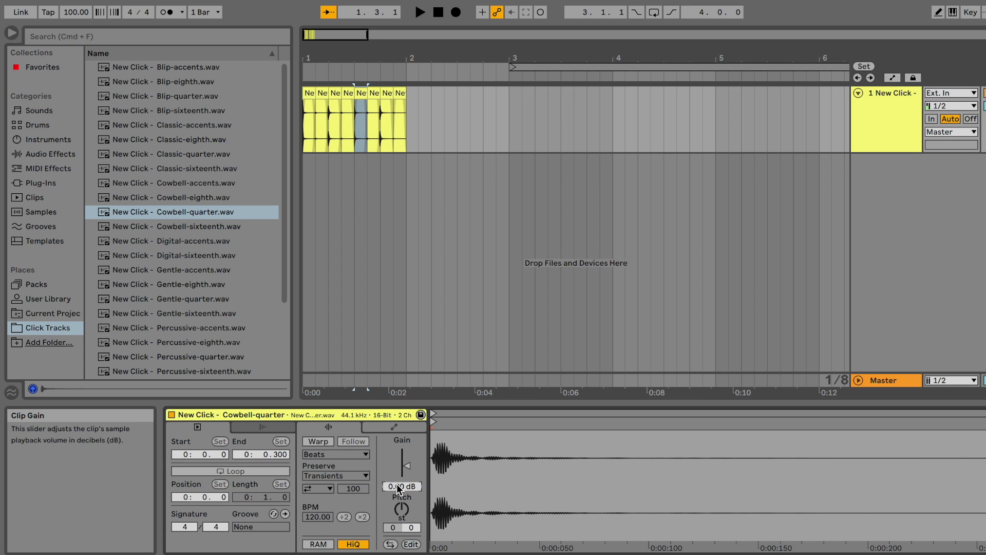
pyautogui.write('1')
pyautogui.press('Escape')
# Set the gain of the Cowbell-quarter clips at 1.2.1 and 1.4.1 to -3 dB
pyautogui.click(335, 92)
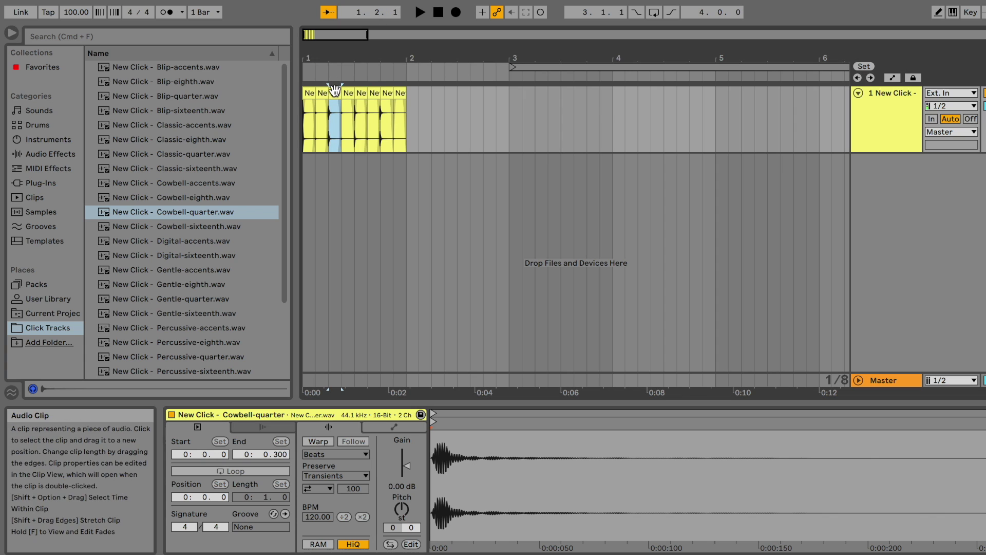
pyautogui.click(400, 486)
pyautogui.write('-3')
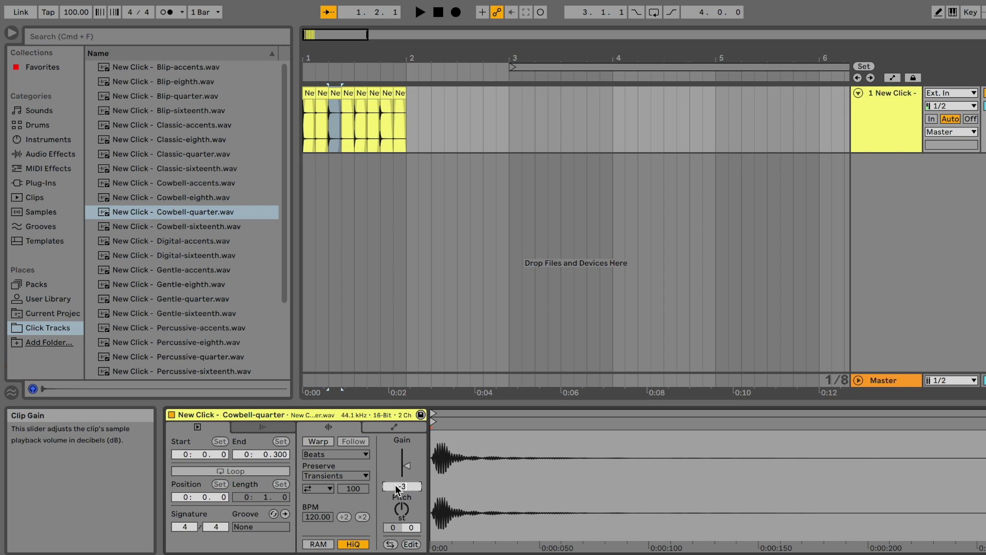
pyautogui.press('Return')
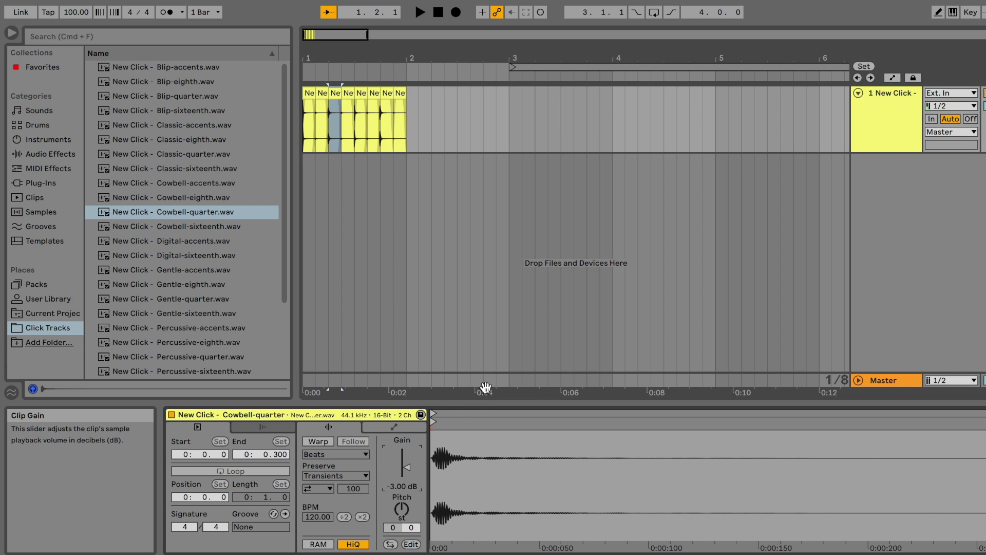
pyautogui.click(387, 91)
pyautogui.click(399, 486)
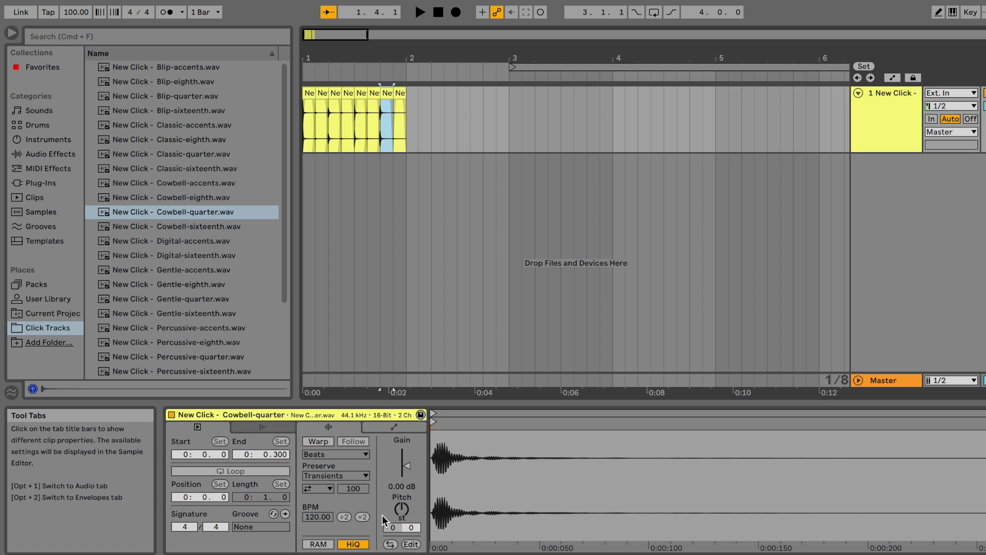
pyautogui.write('-3')
pyautogui.press('Return')
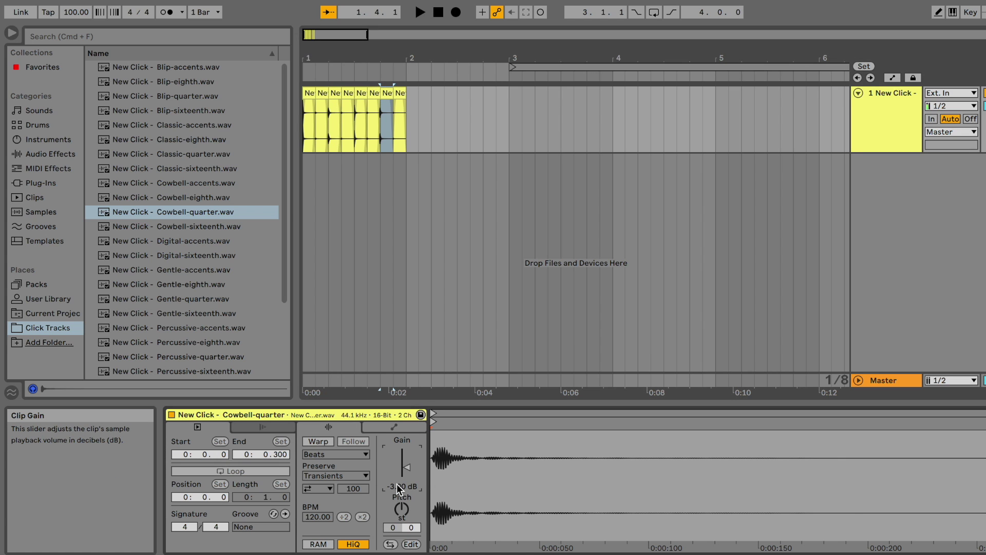
# Check the gain of each of the eight cowbell clips in bar 1, one after another
pyautogui.click(304, 131)
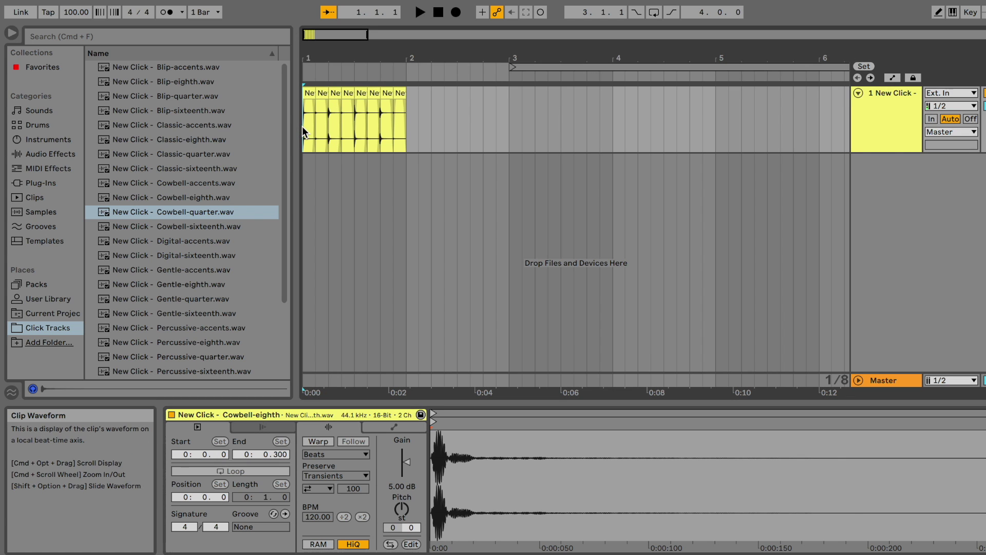
pyautogui.click(309, 95)
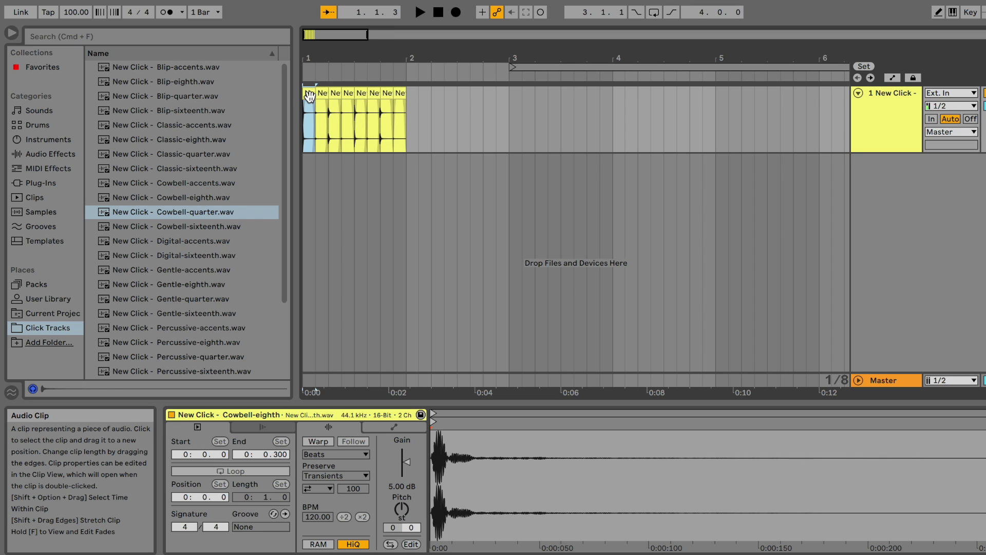
pyautogui.click(321, 95)
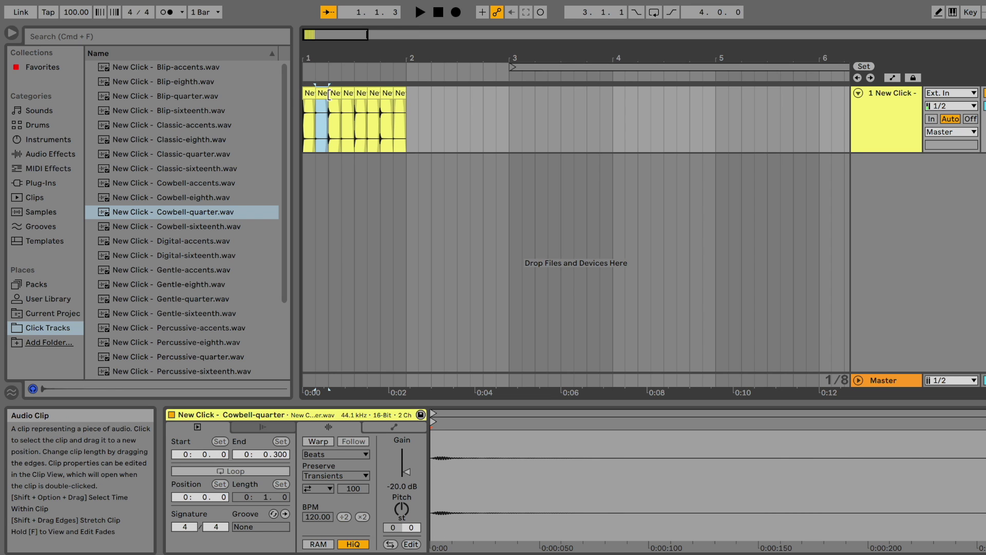
pyautogui.click(333, 94)
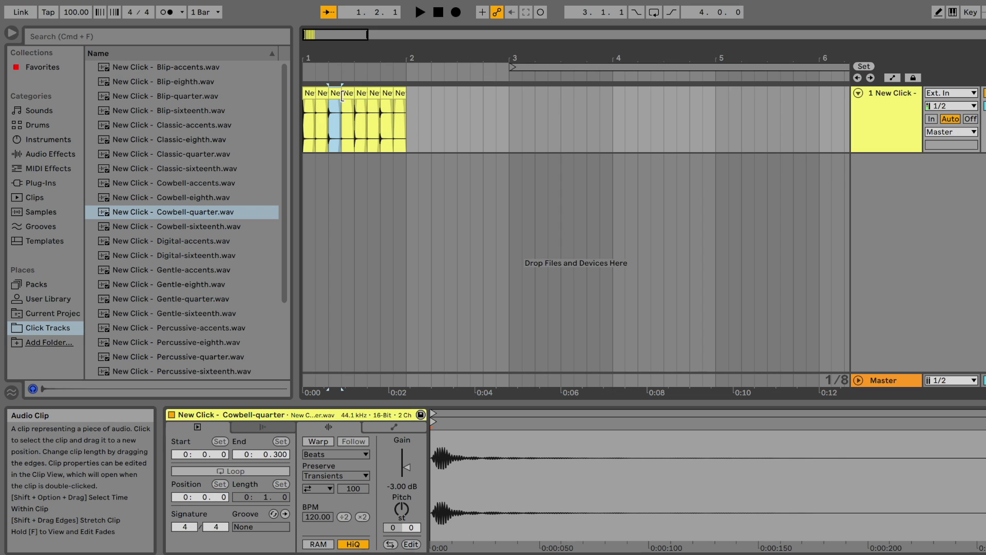
pyautogui.click(349, 94)
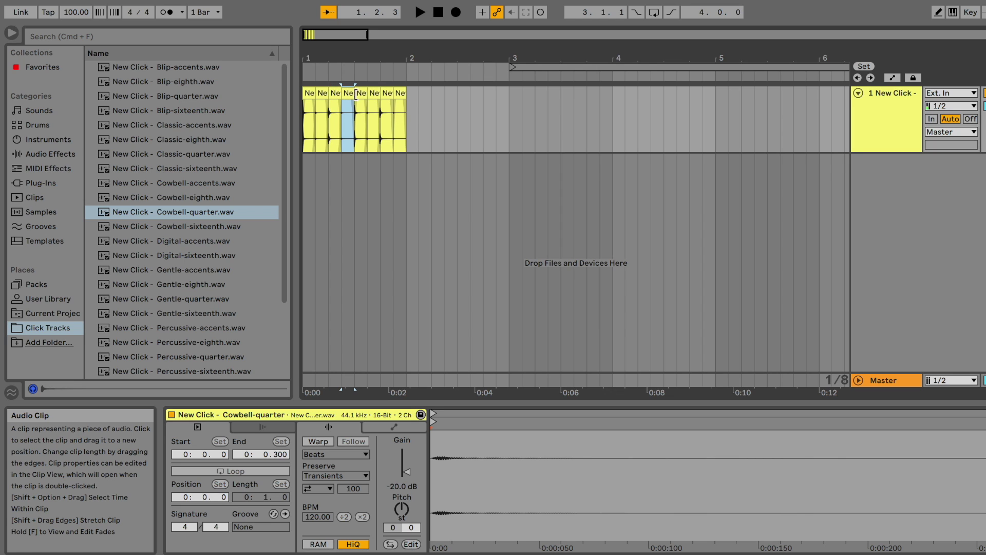
pyautogui.click(362, 94)
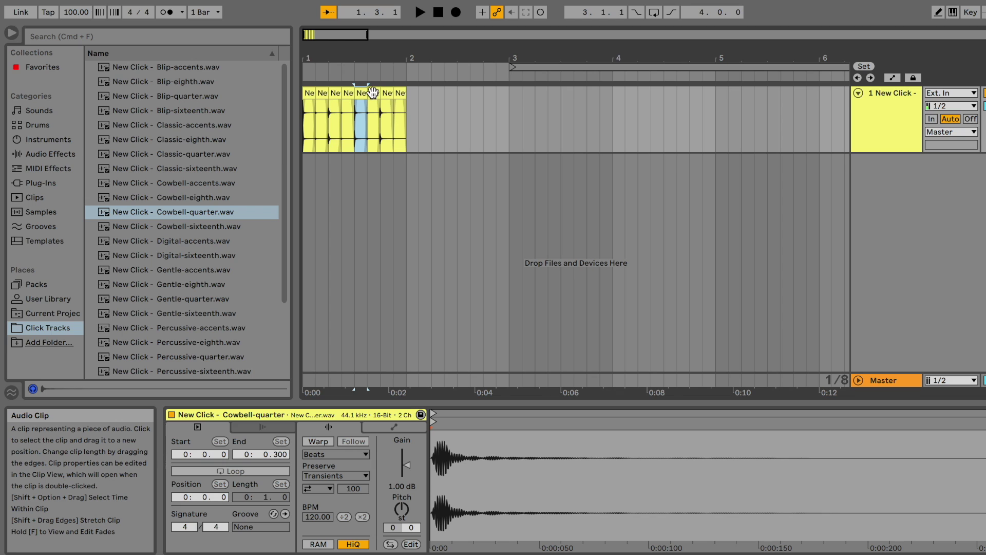
pyautogui.click(373, 94)
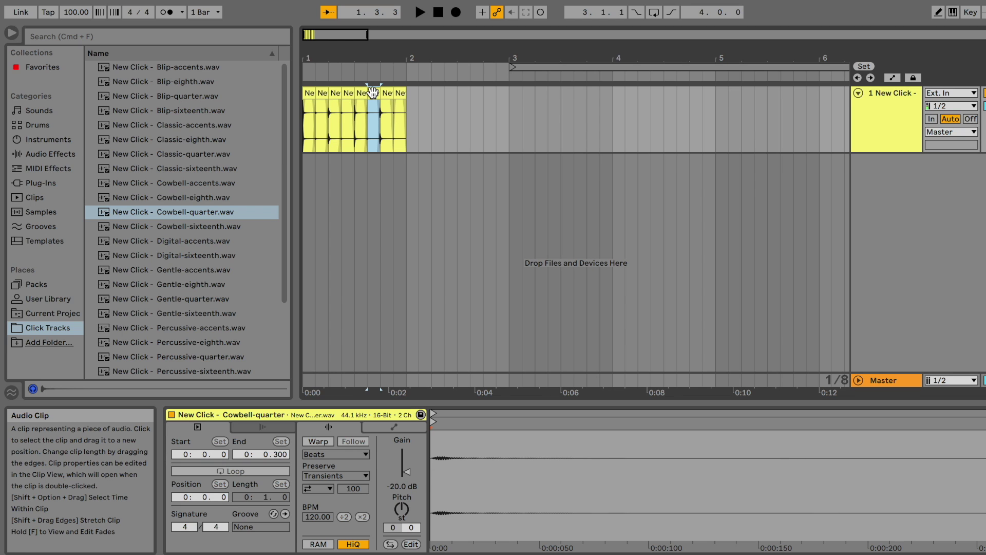
pyautogui.click(386, 94)
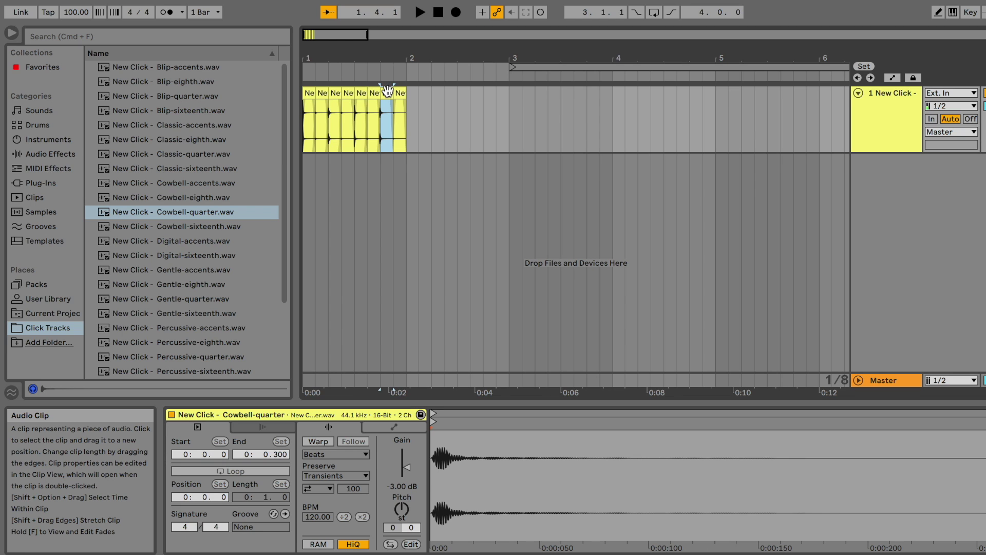
pyautogui.click(399, 95)
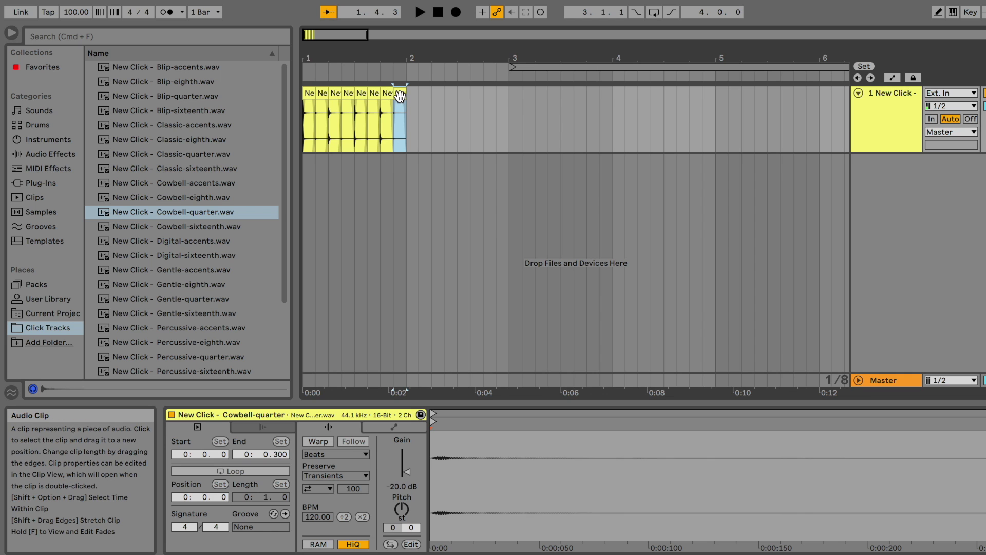
# Play bar 1 from 1.1.1 to hear the accented click pattern, and stop before the bar ends
pyautogui.click(306, 131)
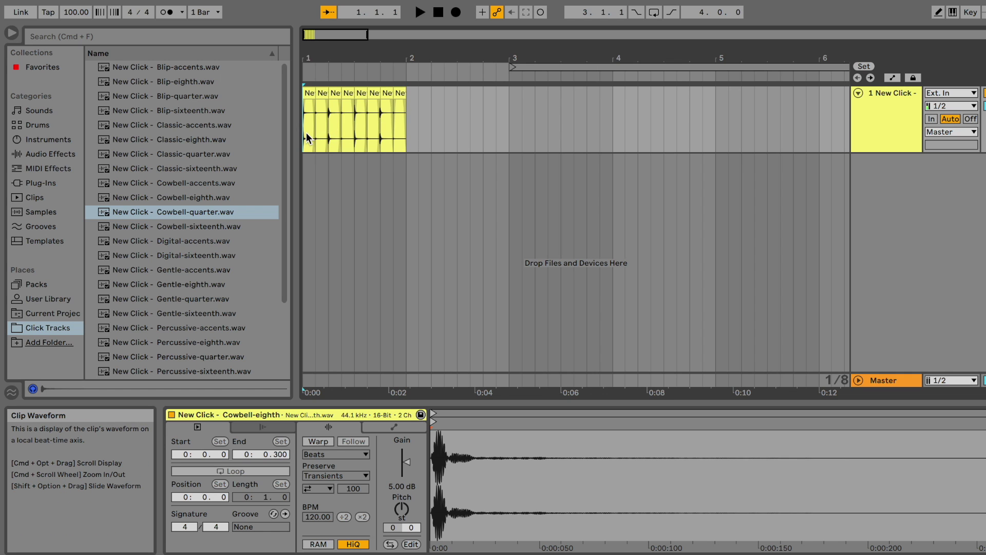
pyautogui.press('space')
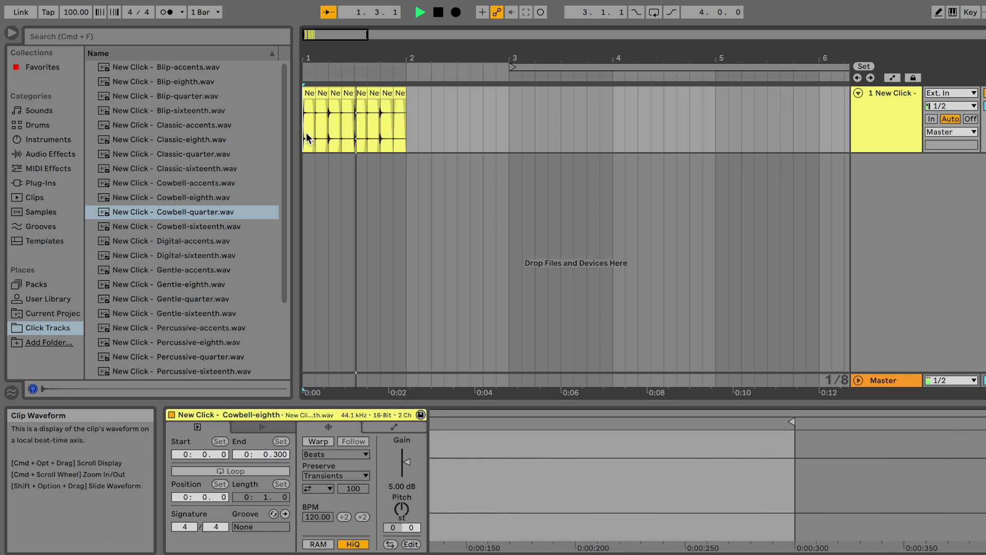
pyautogui.press('space')
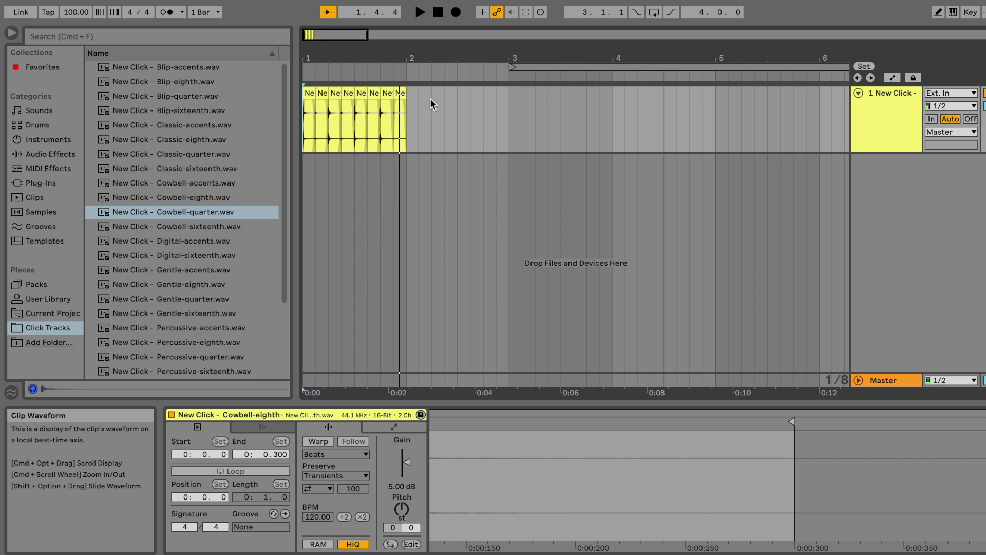
# Select the eight cowbell clips of bar 1 and duplicate them three times to fill bars 1 to 4
pyautogui.moveTo(406, 128); pyautogui.dragTo(300, 131)
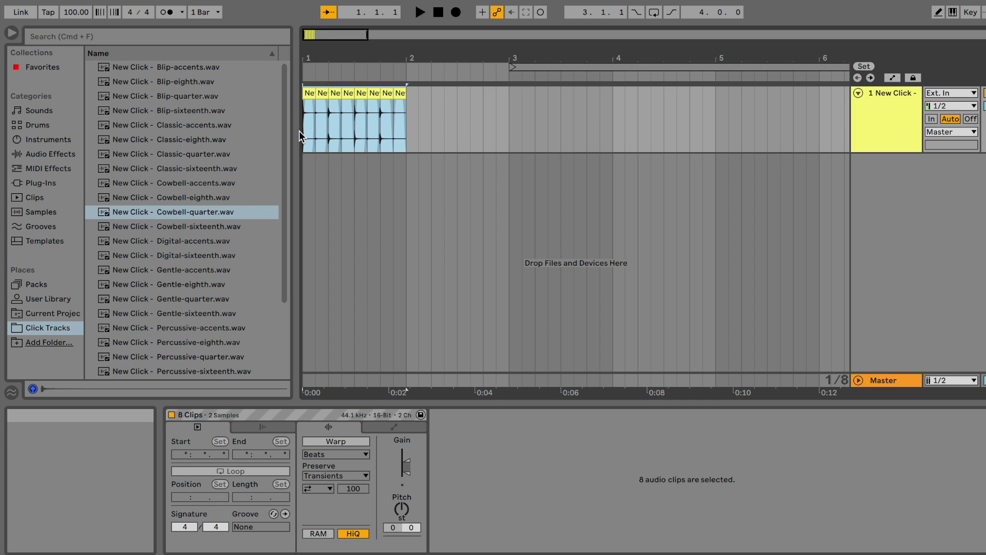
pyautogui.press('Right')
pyautogui.press('Left')
pyautogui.press('super+d')
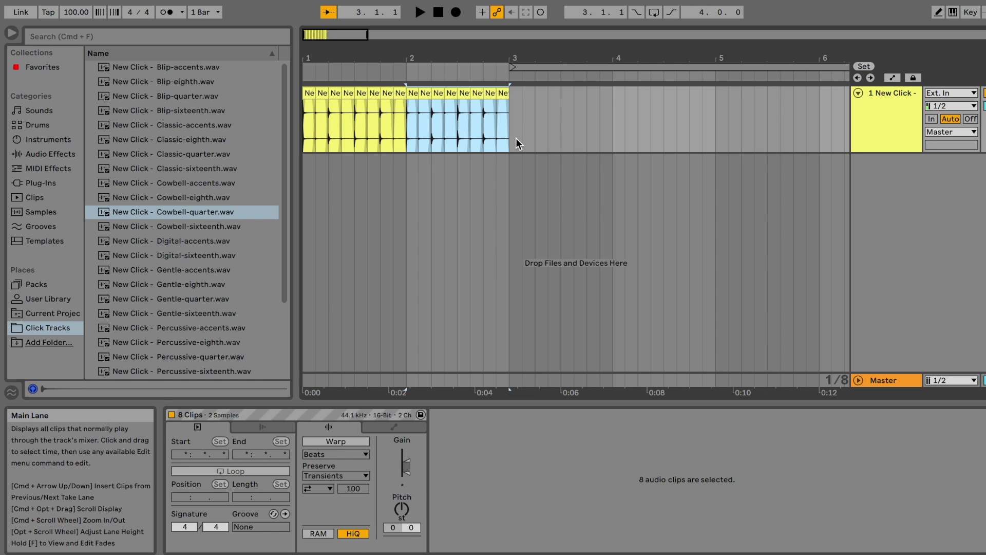
pyautogui.press('super+d')
pyautogui.press('super+d')
# Select all the clips in bars 1 to 4 and duplicate them three times, extending the click to 17.1.1
pyautogui.click(714, 135)
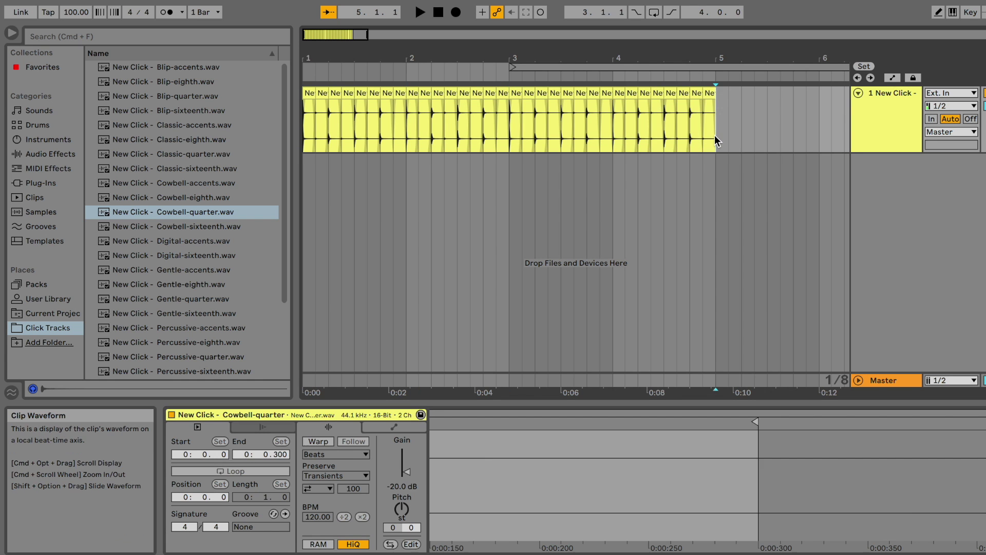
pyautogui.moveTo(714, 135); pyautogui.dragTo(276, 112)
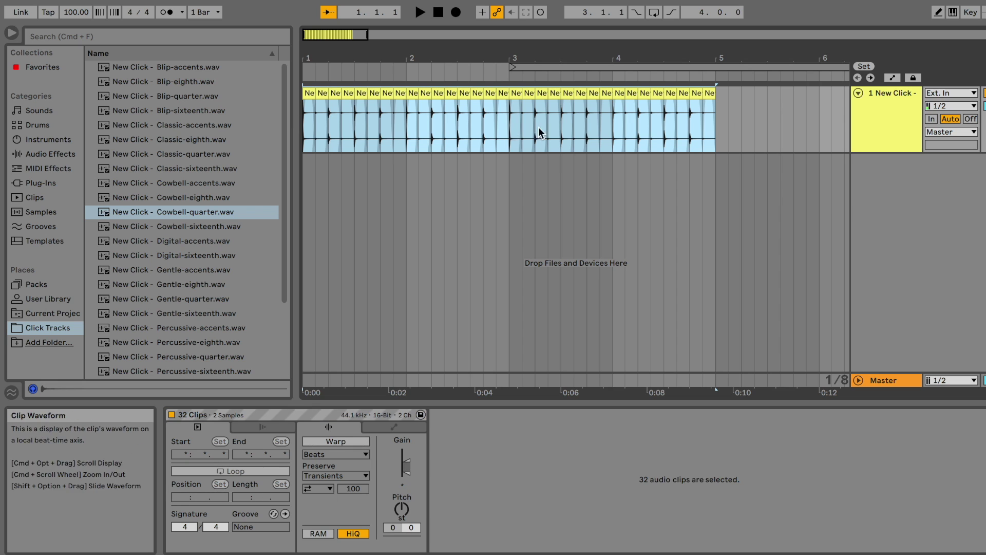
pyautogui.press('super+d')
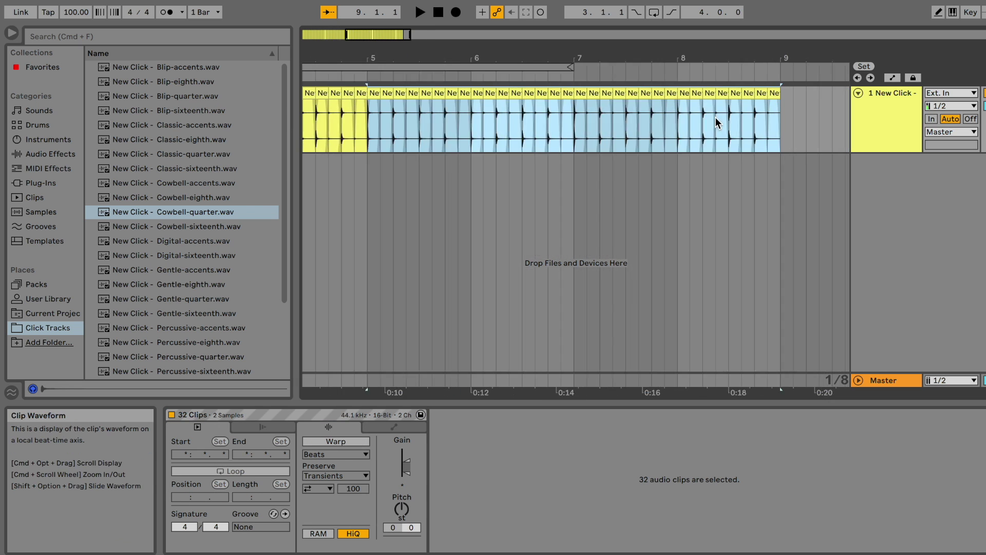
pyautogui.press('super+d')
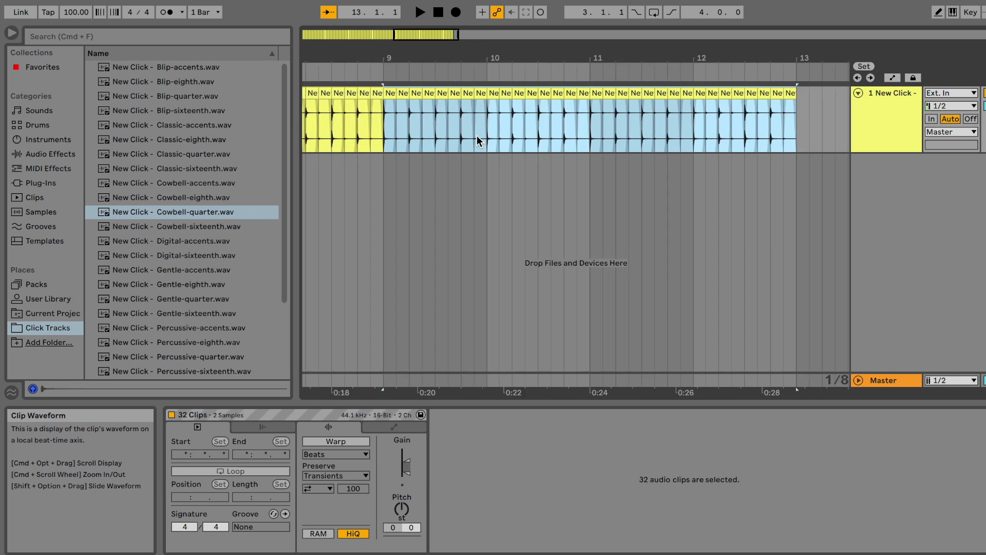
pyautogui.press('super+d')
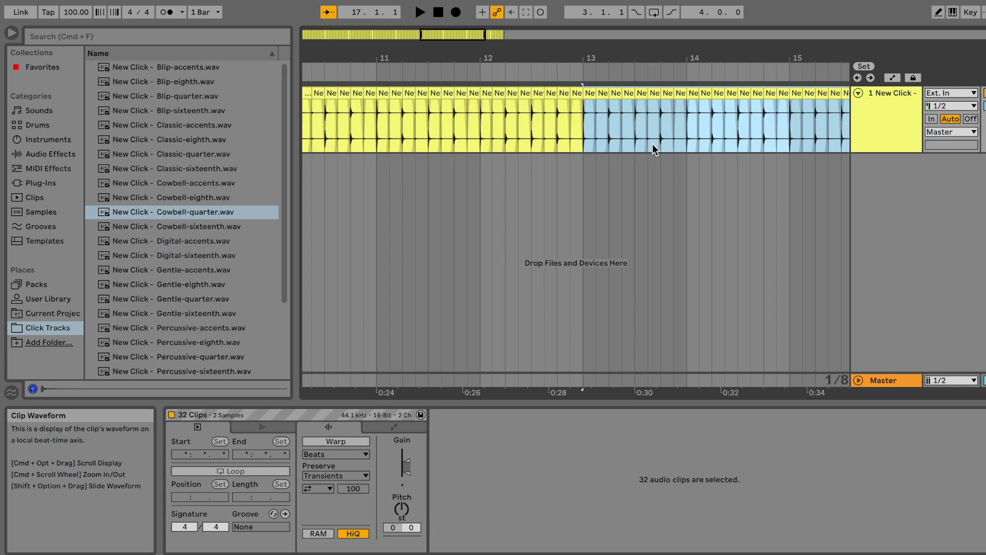
# Select the whole 16-bar click from 1.1.1 to 17.1.1 and duplicate it repeatedly until the clips reach 97.1.1
pyautogui.scroll(-3, 653, 145)
pyautogui.moveTo(803, 137); pyautogui.dragTo(303, 128)
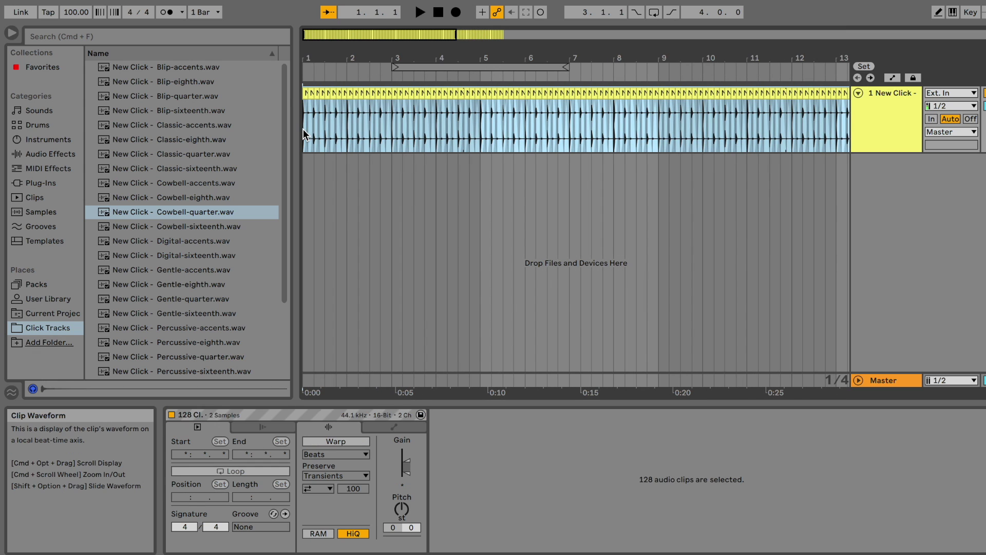
pyautogui.hscroll(15, 600, 165)
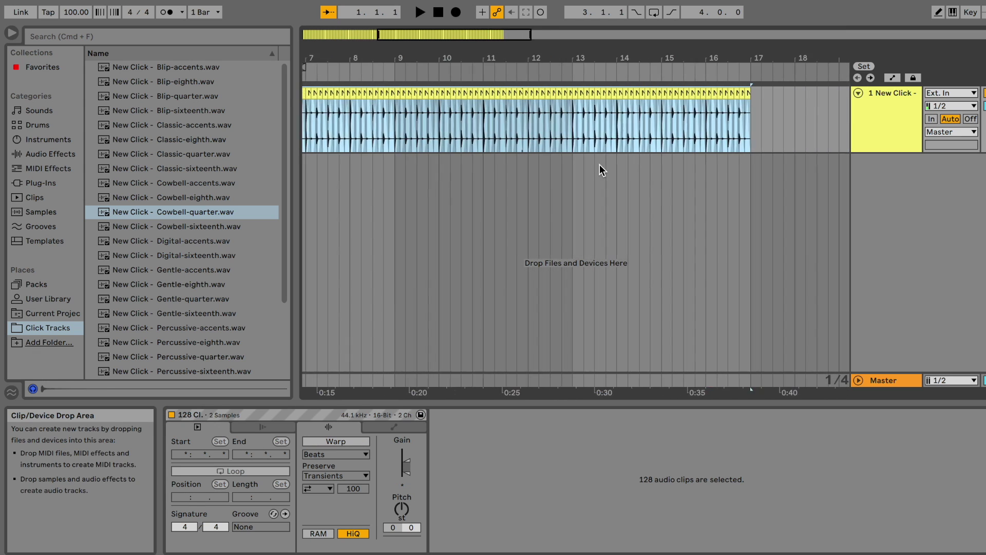
pyautogui.press('super+d')
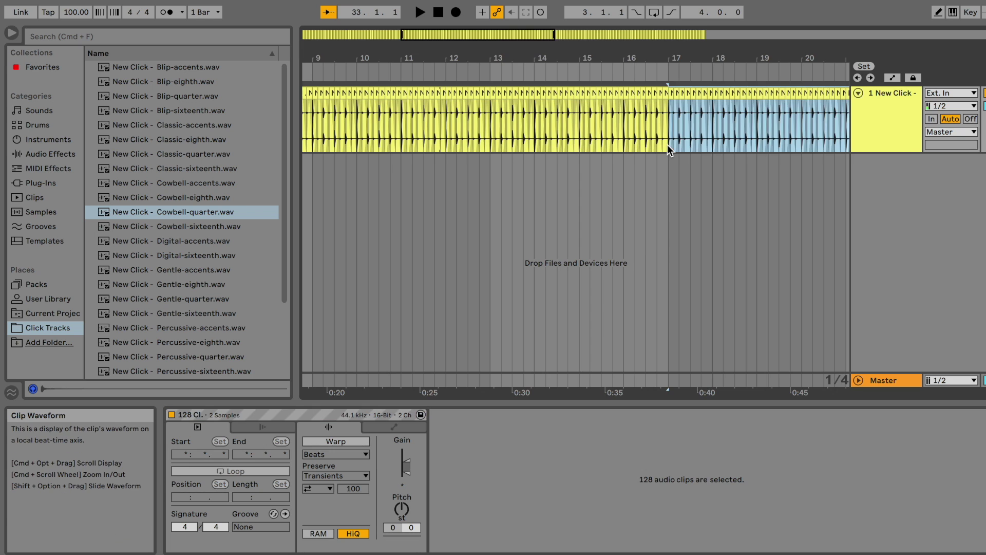
pyautogui.hscroll(10, 667, 144)
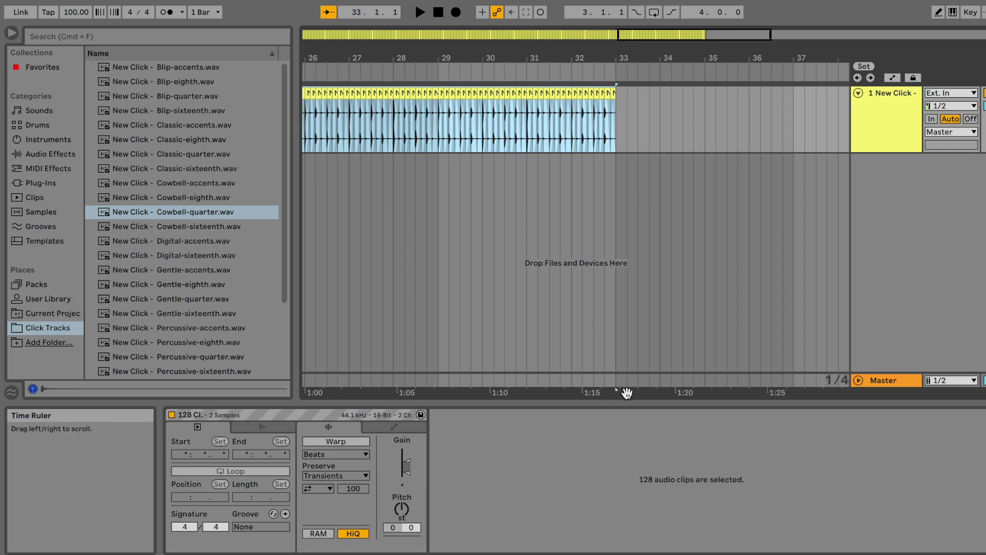
pyautogui.press('super+d')
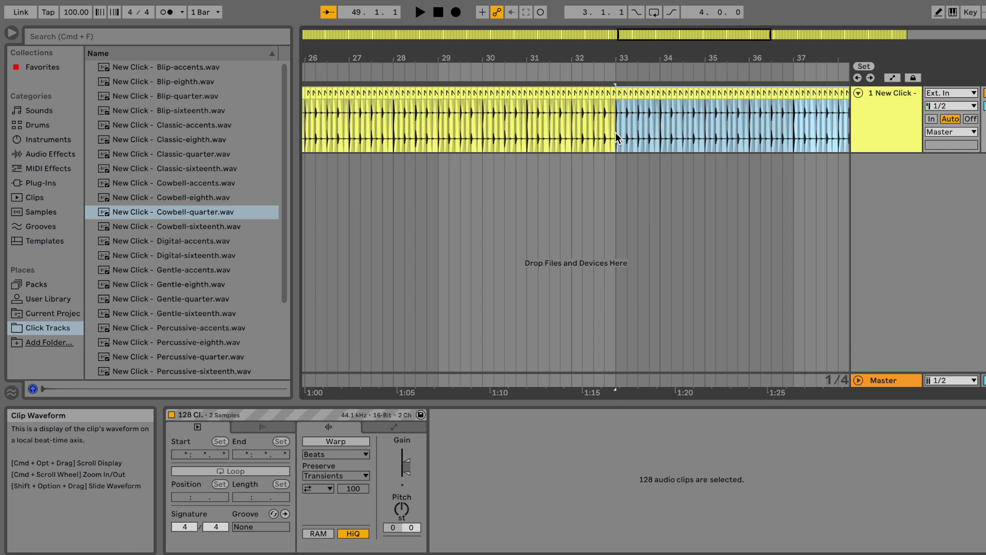
pyautogui.hscroll(3, 677, 107)
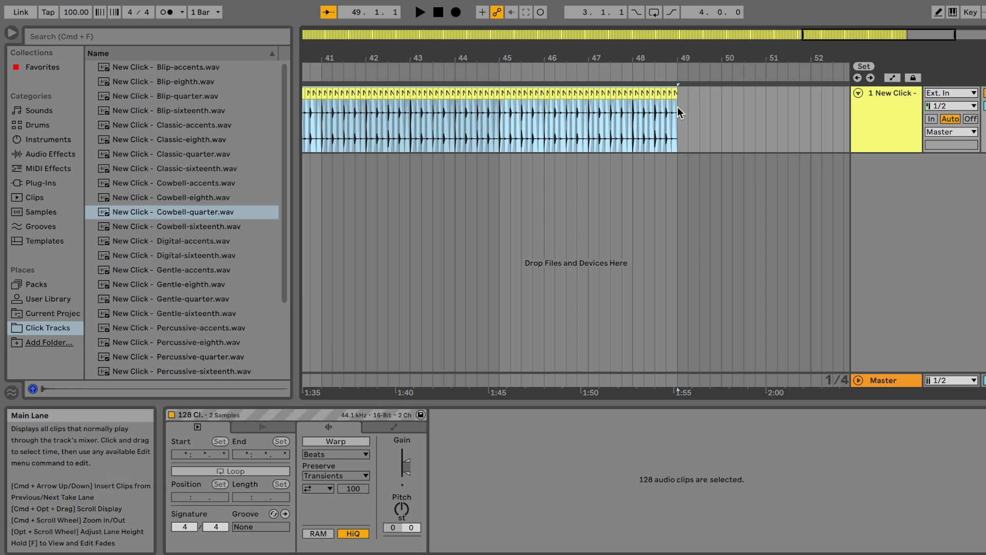
pyautogui.click(677, 107)
pyautogui.press('super+d')
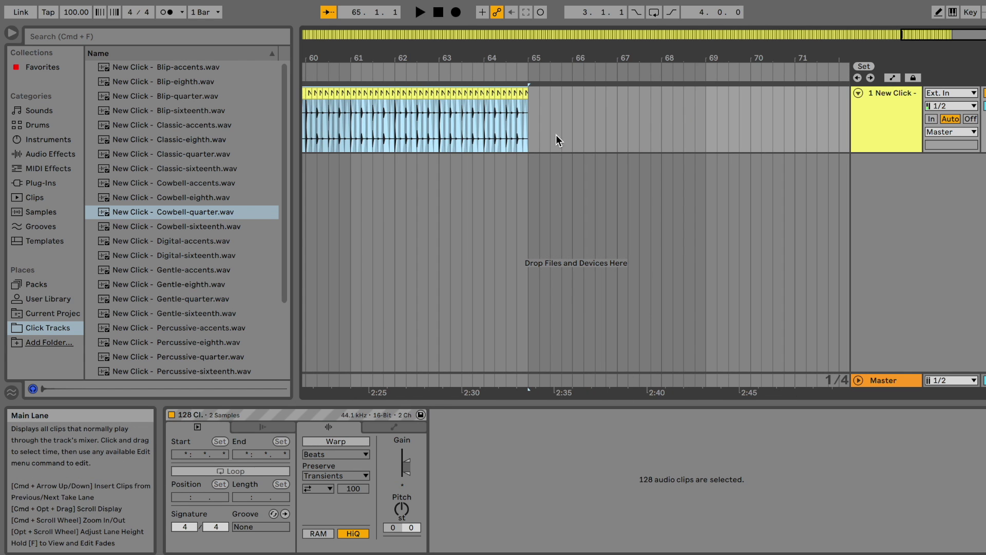
pyautogui.press('super+d')
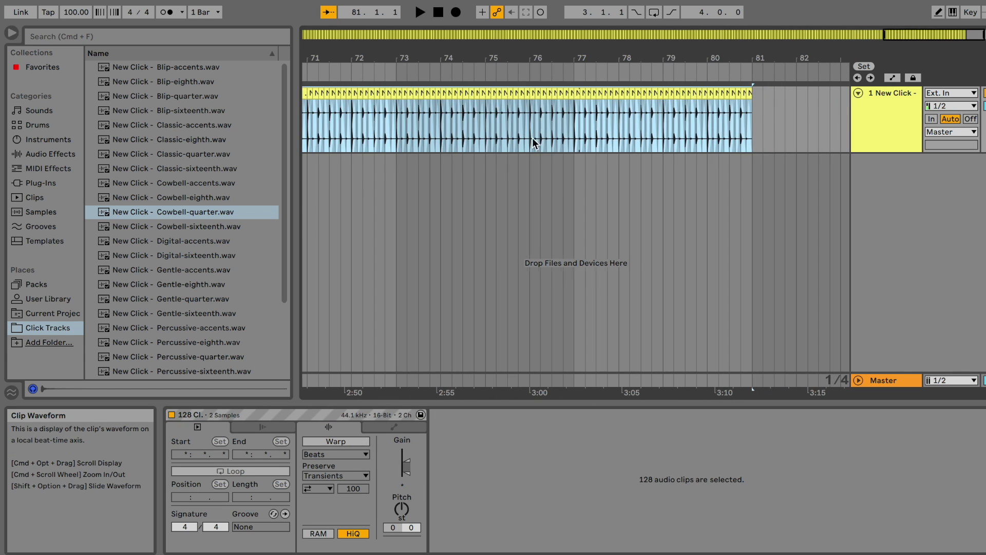
pyautogui.press('super+d')
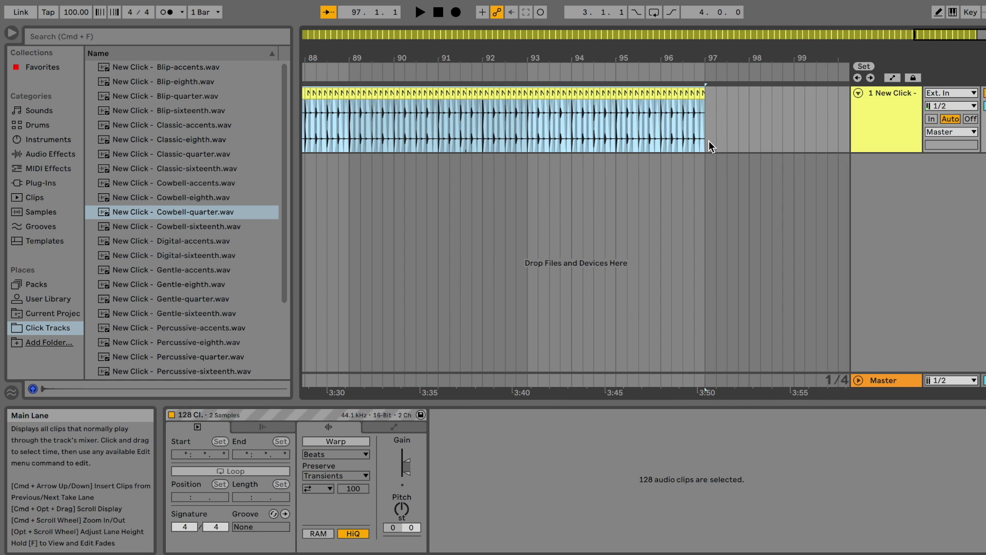
# Continue duplicating the 16-bar click block from 97.1.1 until the clips reach 177.1.1
pyautogui.click(705, 144)
pyautogui.press('super+d')
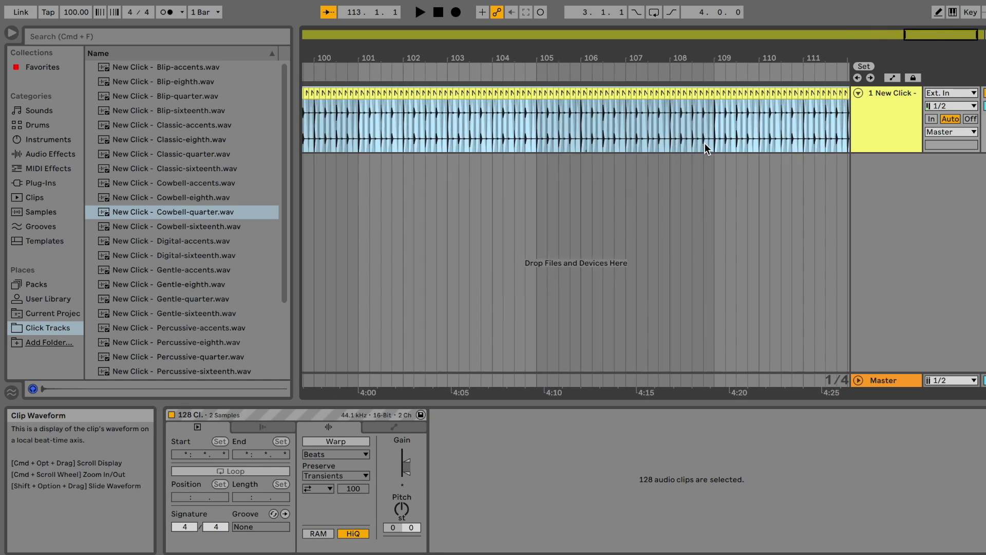
pyautogui.click(670, 137)
pyautogui.press('super+d')
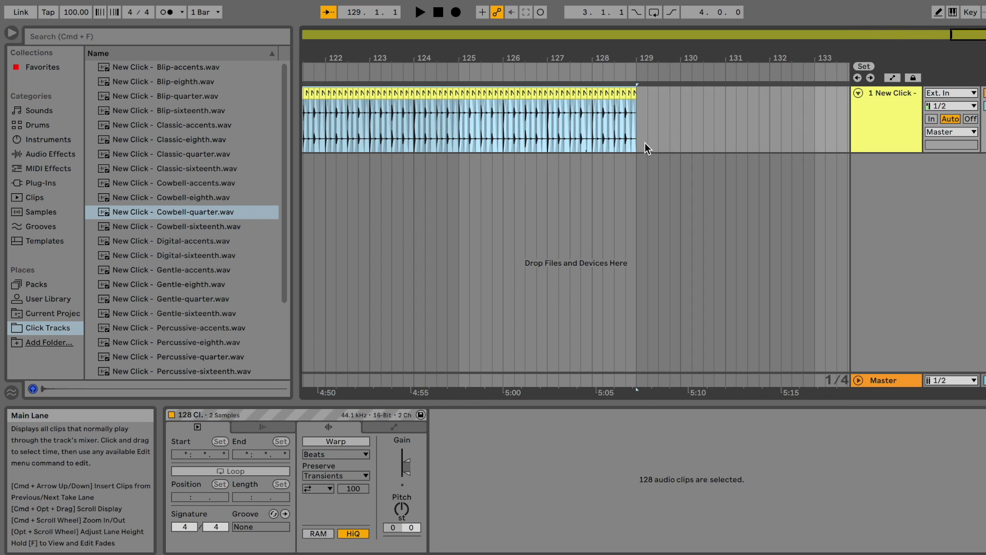
pyautogui.click(635, 142)
pyautogui.press('super+d')
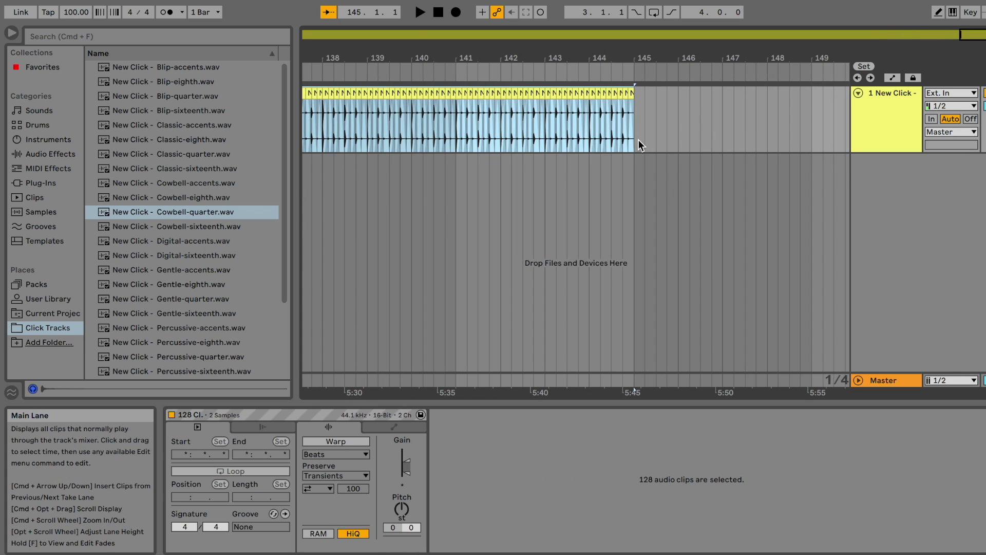
pyautogui.click(637, 139)
pyautogui.press('super+d')
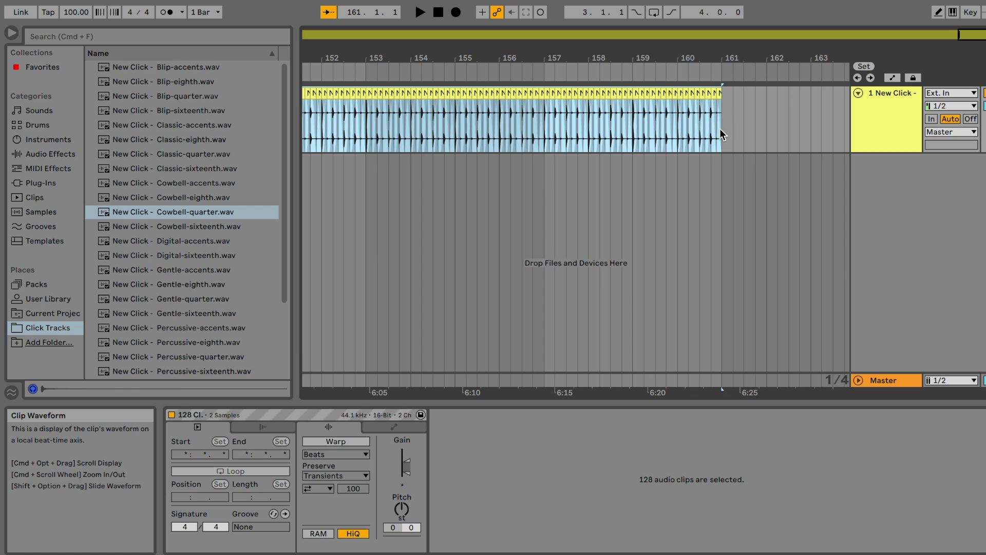
pyautogui.click(720, 131)
pyautogui.press('super+d')
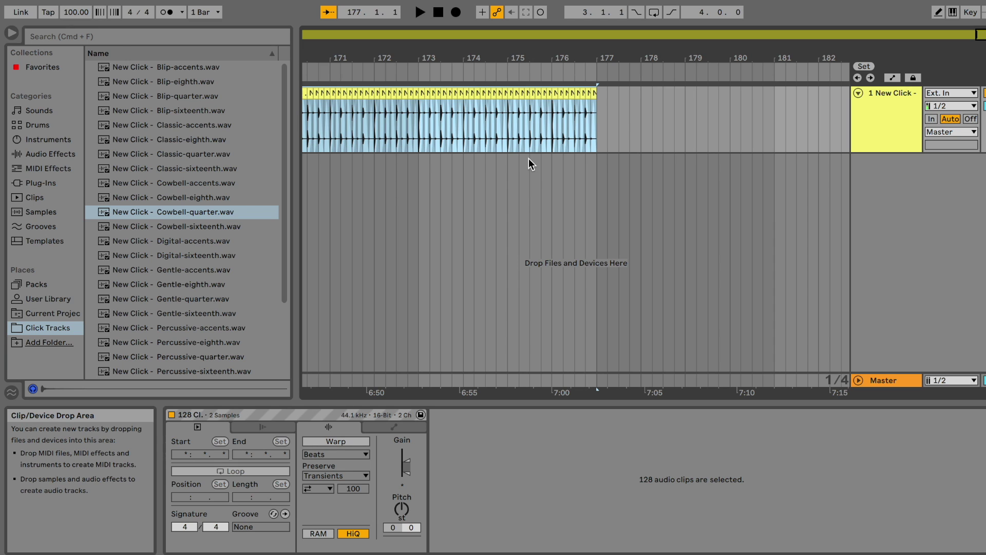
# Play the last few bars of the click track, starting in bar 174
pyautogui.click(596, 138)
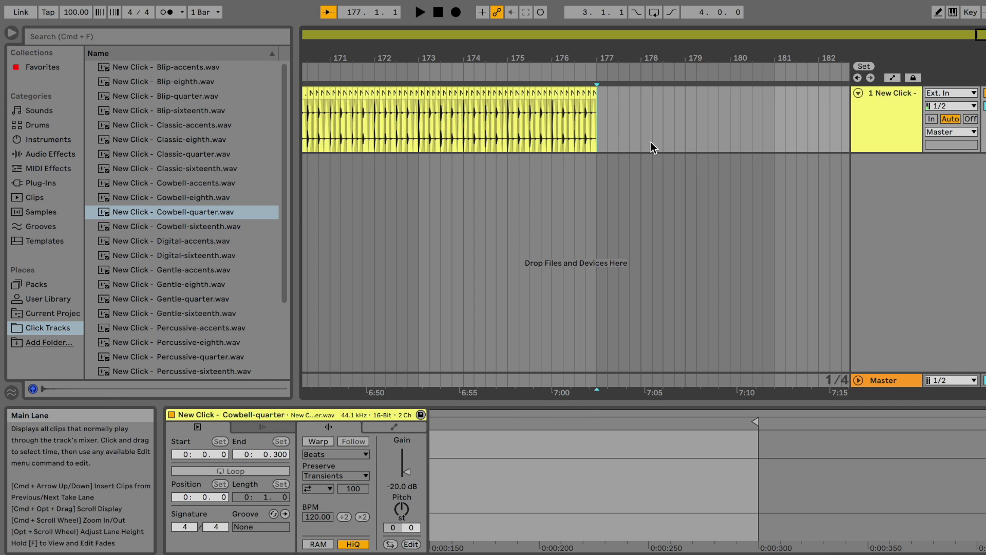
pyautogui.click(476, 124)
pyautogui.press('space')
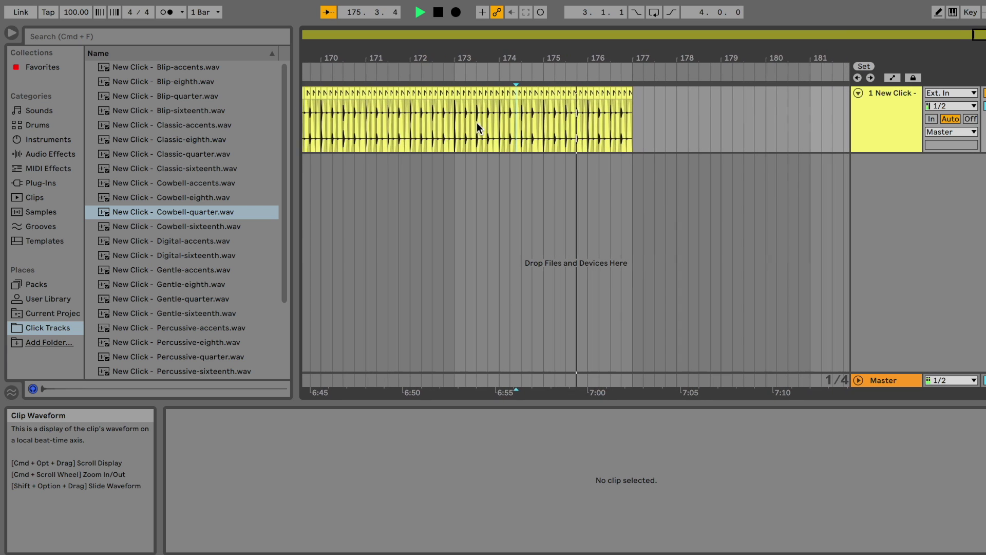
# Stop playback and start an audio export of the Master track with WAV as the file type
pyautogui.press('space')
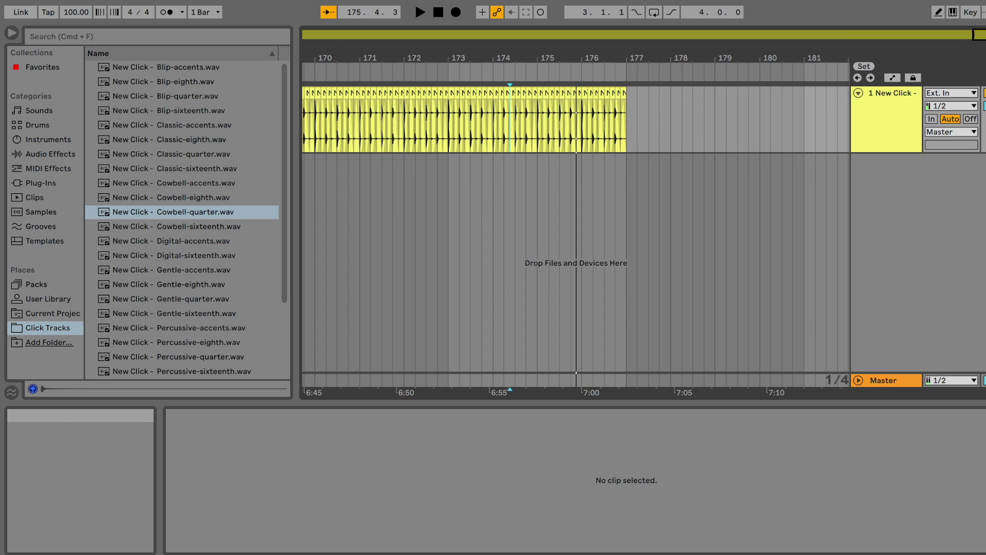
pyautogui.click(54, 5)
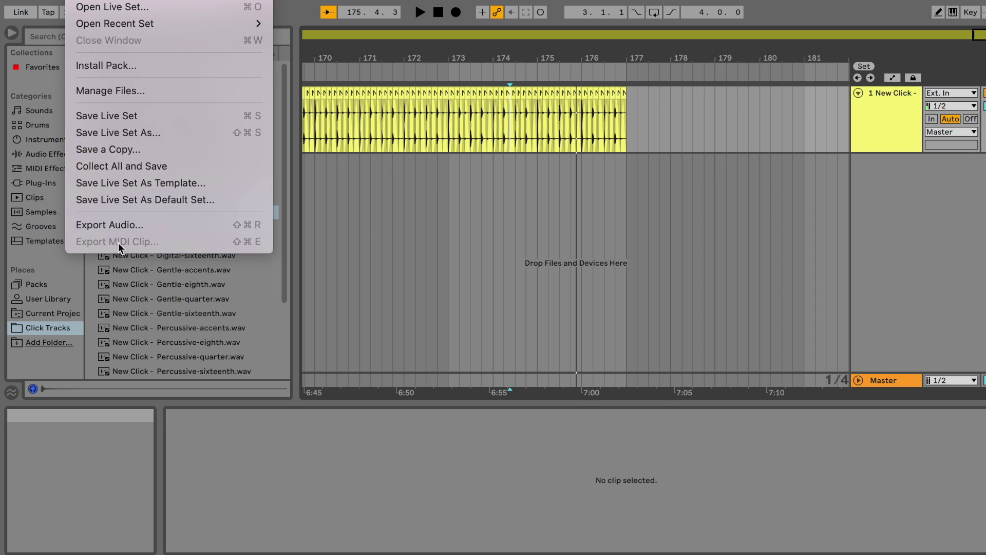
pyautogui.click(126, 224)
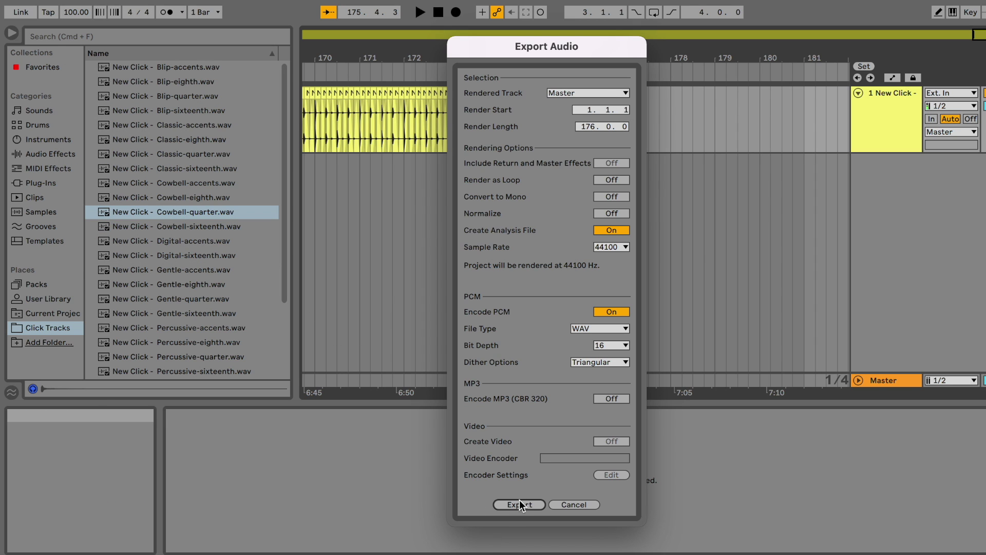
pyautogui.click(581, 329)
pyautogui.click(588, 328)
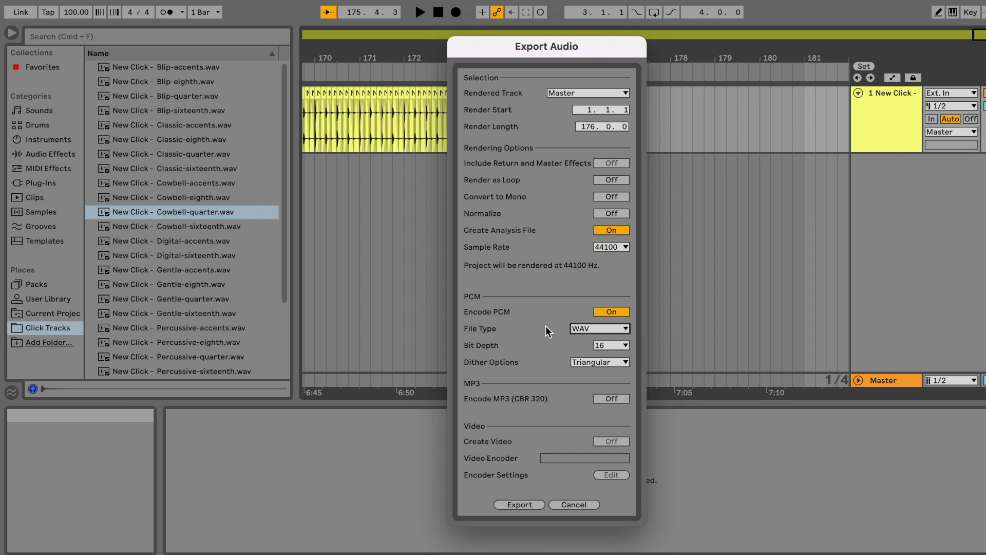
pyautogui.click(586, 325)
pyautogui.click(588, 334)
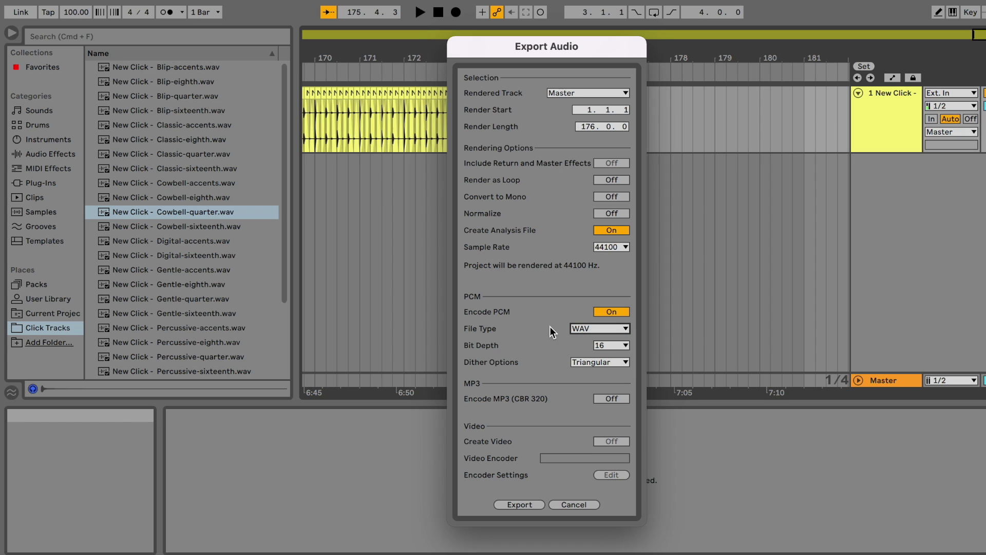
# Export the click audio to the Desktop under the name "60 - 100 BPM-2"
pyautogui.click(516, 501)
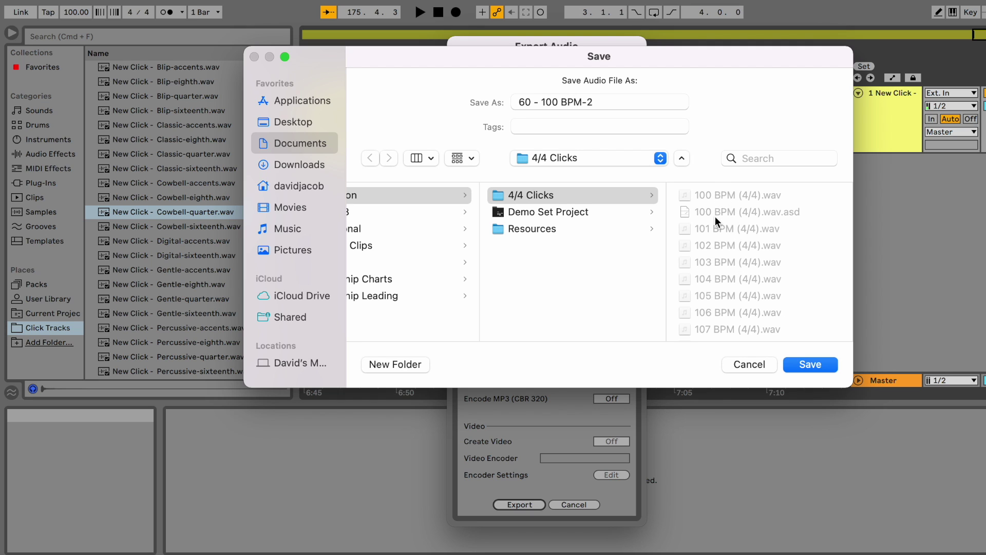
pyautogui.scroll(-5, 714, 283)
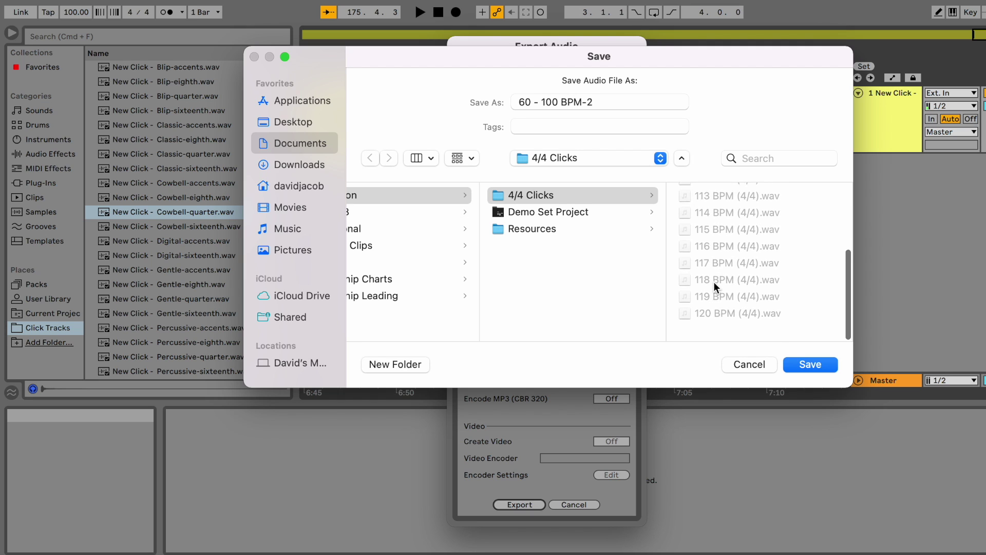
pyautogui.scroll(5, 715, 290)
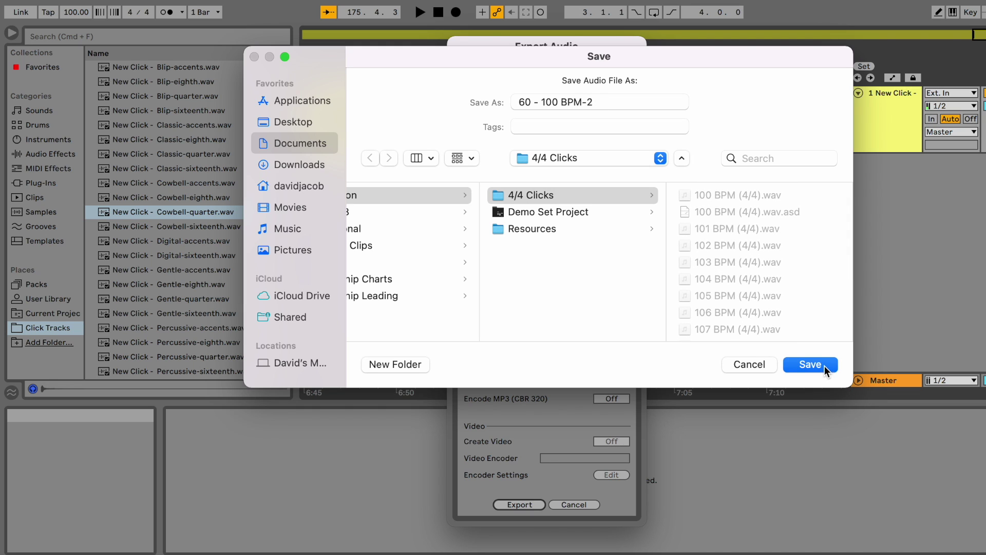
pyautogui.click(294, 124)
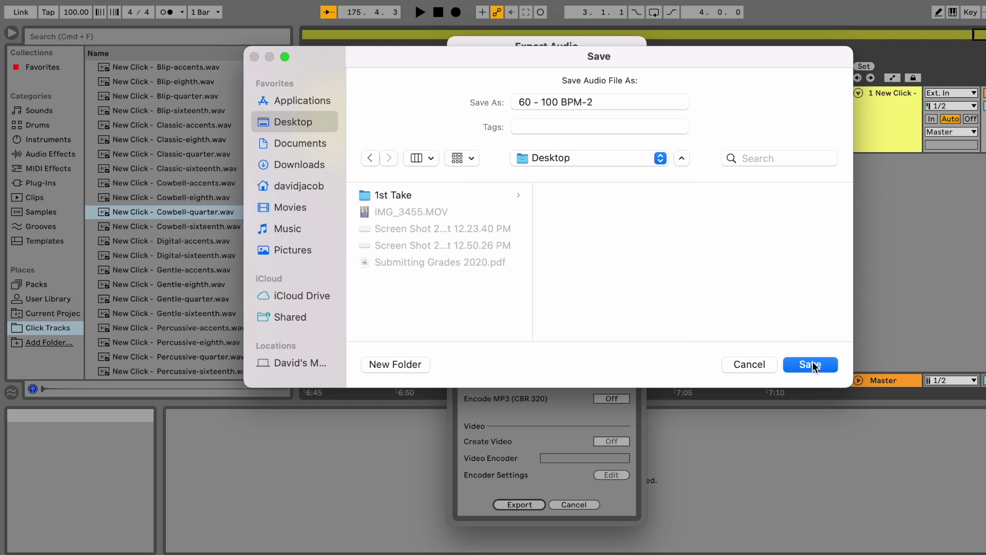
pyautogui.click(810, 364)
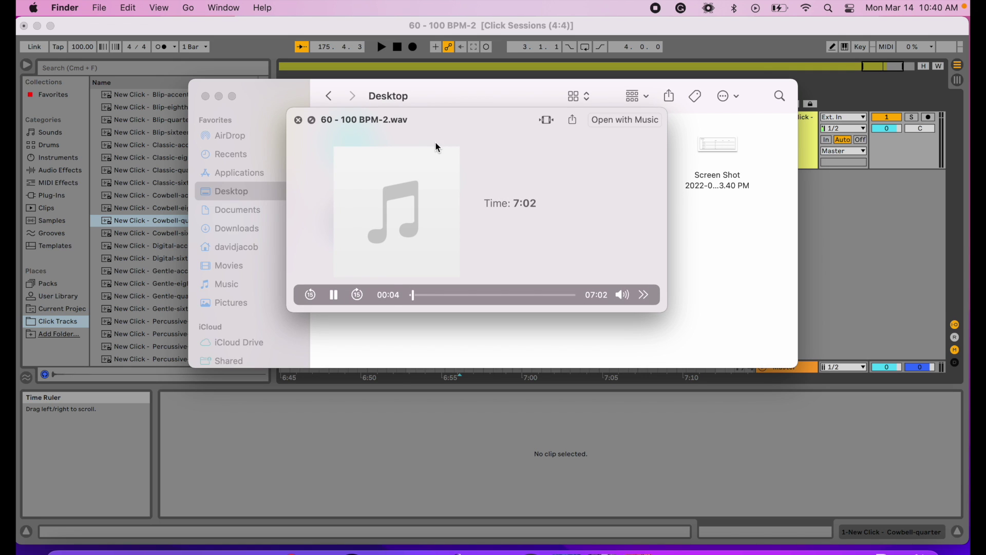
# Switch back to Ableton Live and set the project tempo to 99 BPM
pyautogui.press('super+Tab')
pyautogui.click(77, 50)
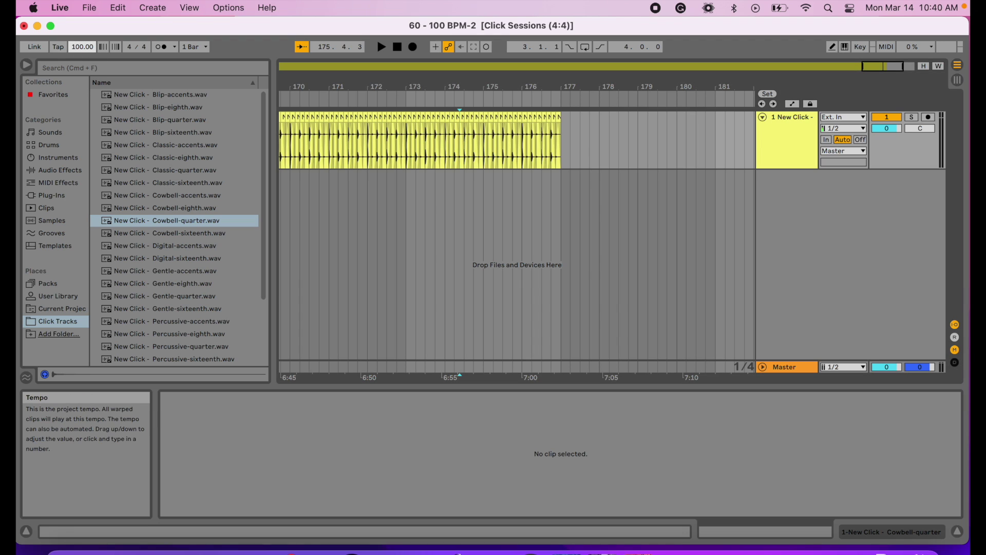
pyautogui.write('990')
pyautogui.press('Return')
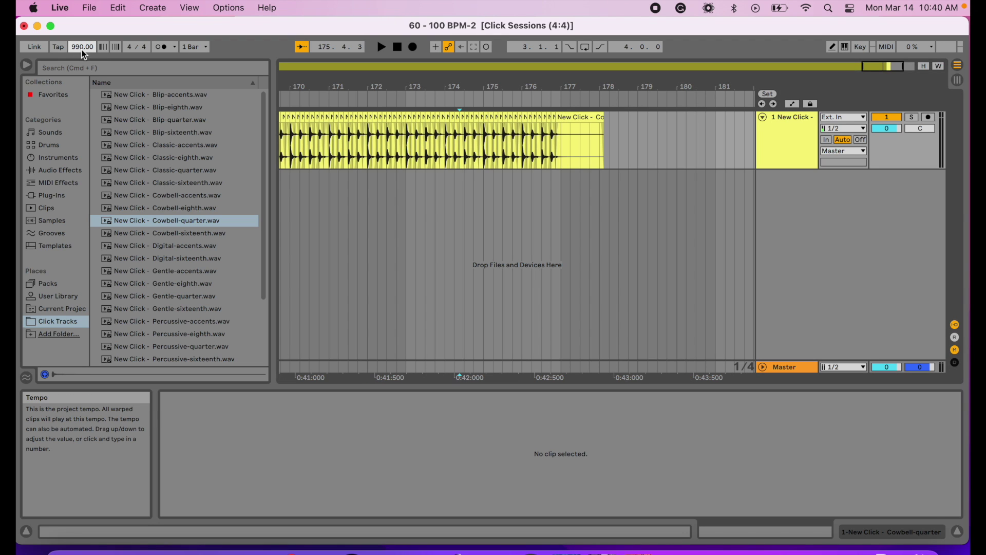
pyautogui.press('super+z')
pyautogui.press('Return')
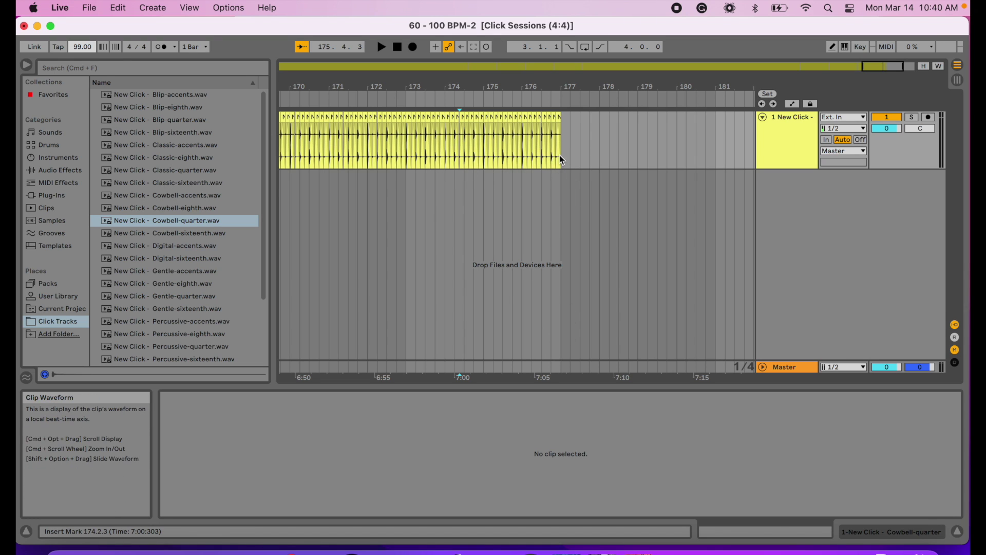
# Delete the click clips from 175.1.1 to 177.1.1, and try a slower tempo before returning to 99 BPM
pyautogui.moveTo(561, 160); pyautogui.dragTo(483, 159)
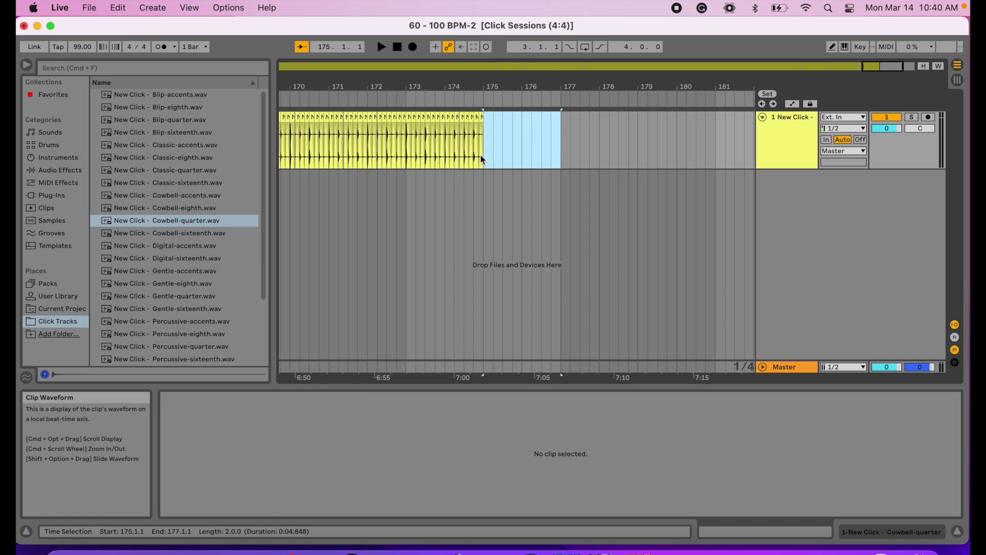
pyautogui.click(484, 321)
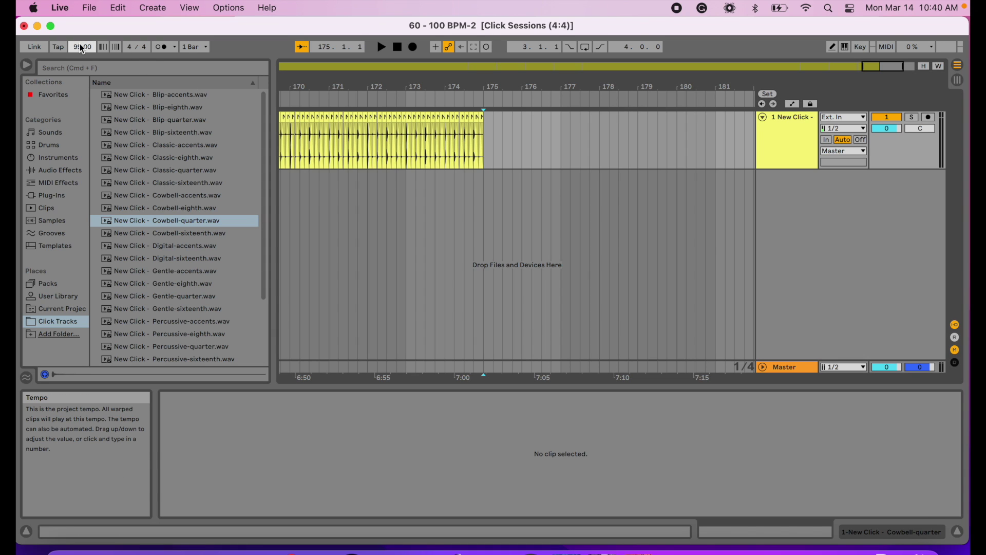
pyautogui.press('Return')
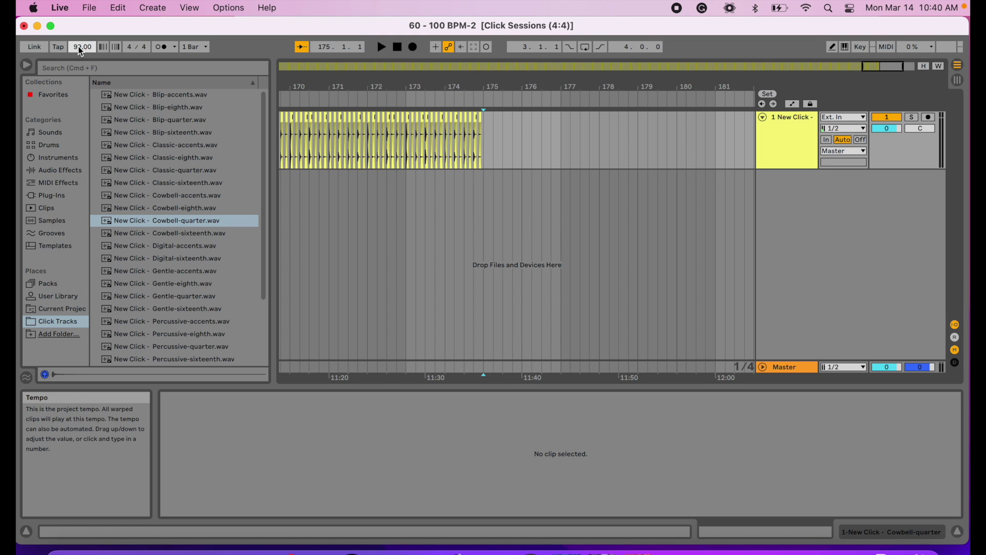
pyautogui.press('Return')
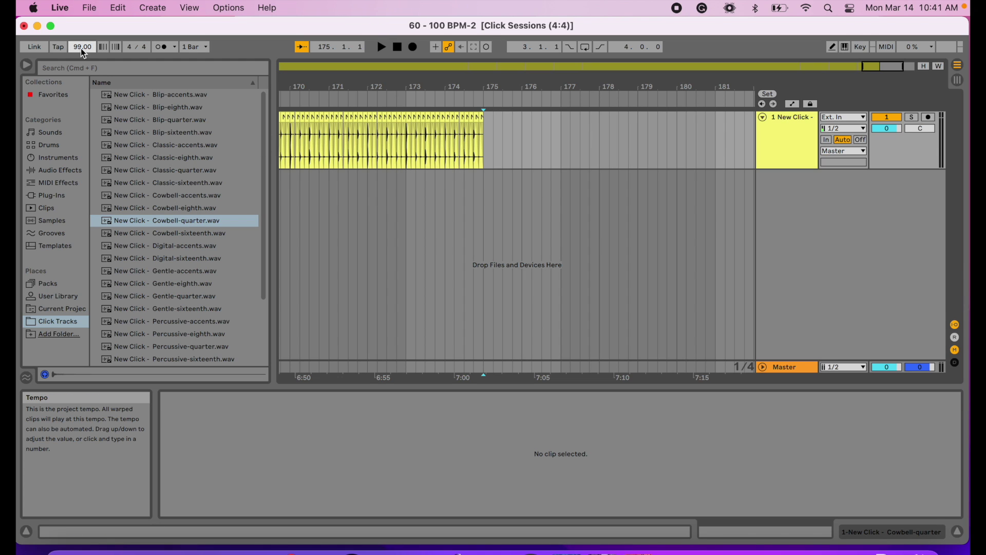
# Save the Live Set as a new set named "100 - 120 BPM-2" in the Click Sessions (4/4) folder
pyautogui.click(91, 7)
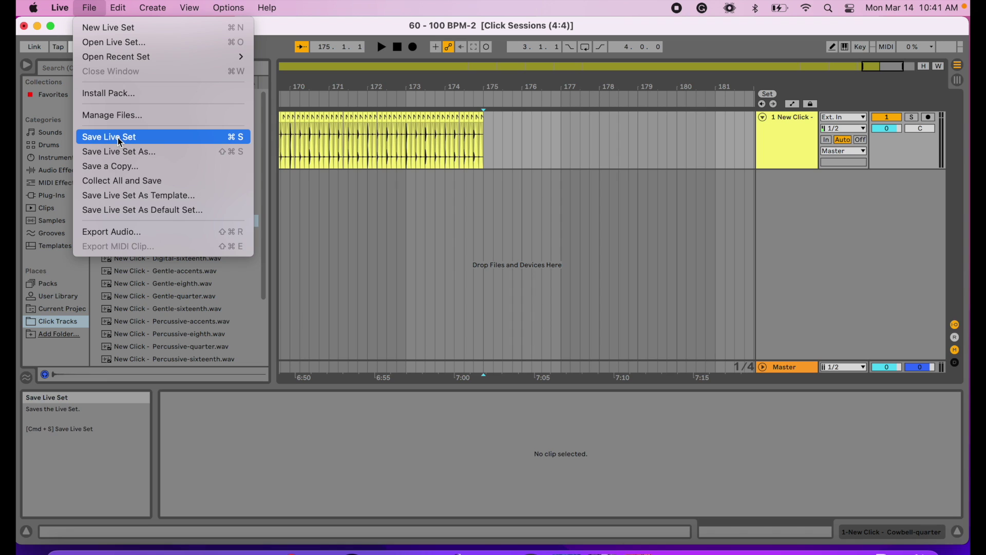
pyautogui.click(119, 152)
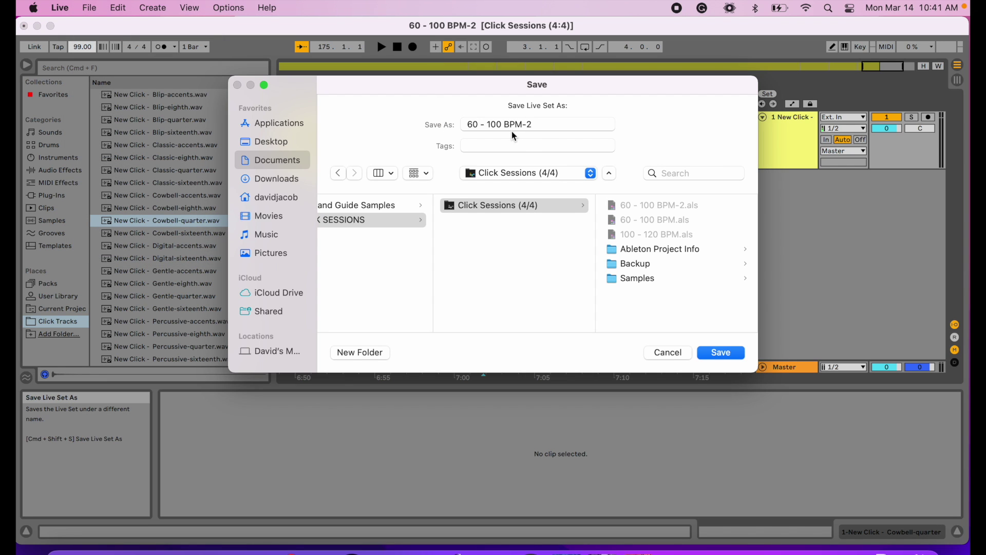
pyautogui.click(649, 233)
pyautogui.click(516, 130)
pyautogui.write('-2')
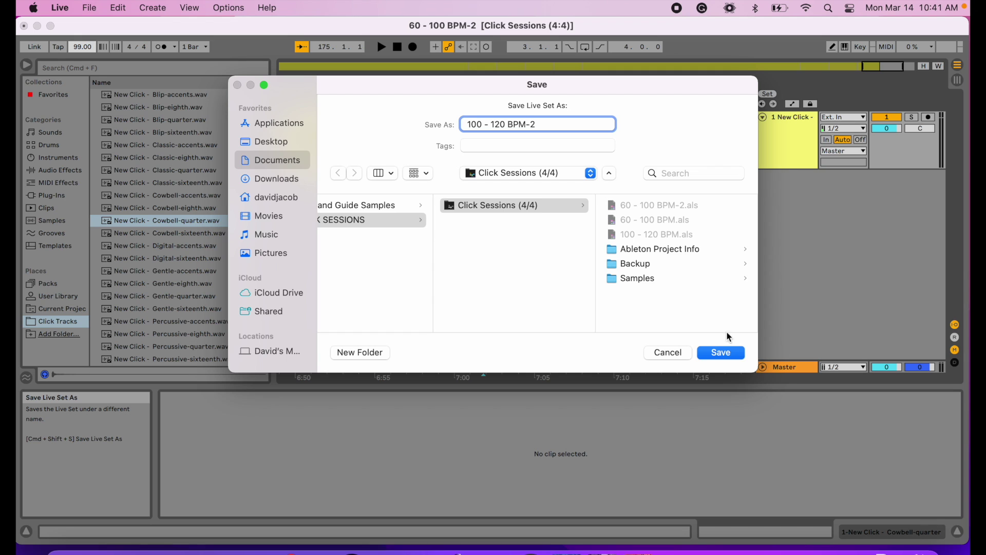
pyautogui.click(729, 352)
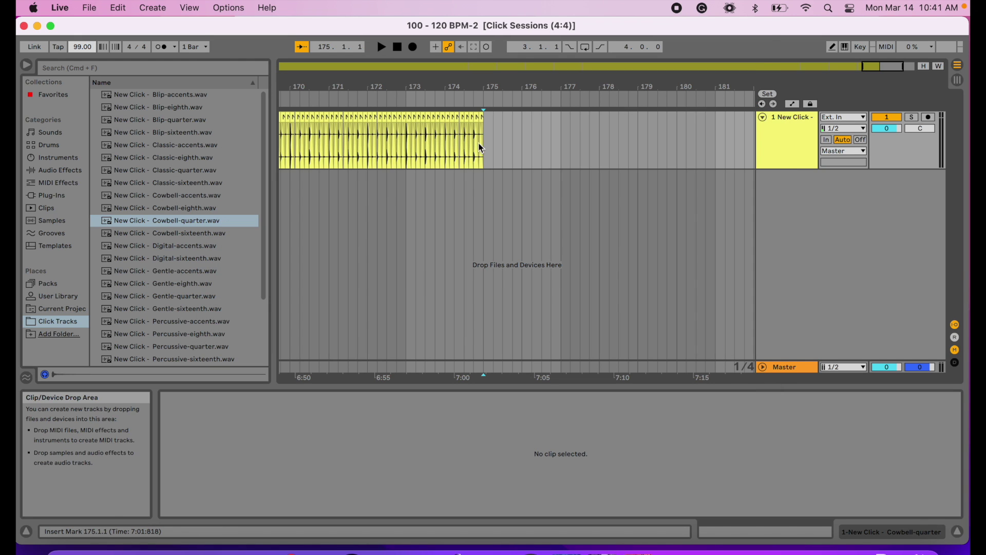
# Select the click clips from 2.1.1 to 2.2.3 near the start of the arrangement and delete them
pyautogui.moveTo(486, 147); pyautogui.dragTo(333, 144)
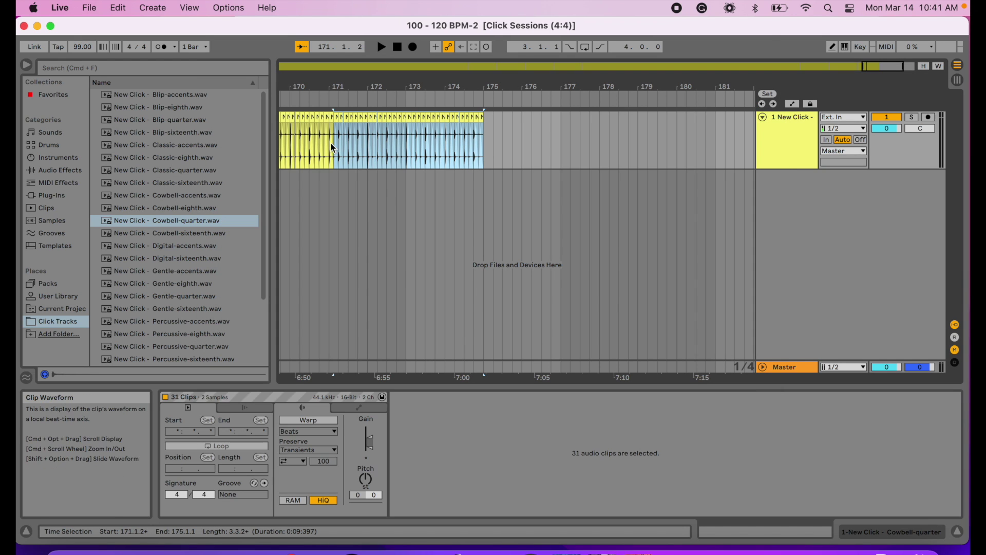
pyautogui.press('super+a')
pyautogui.hscroll(-20, 331, 148)
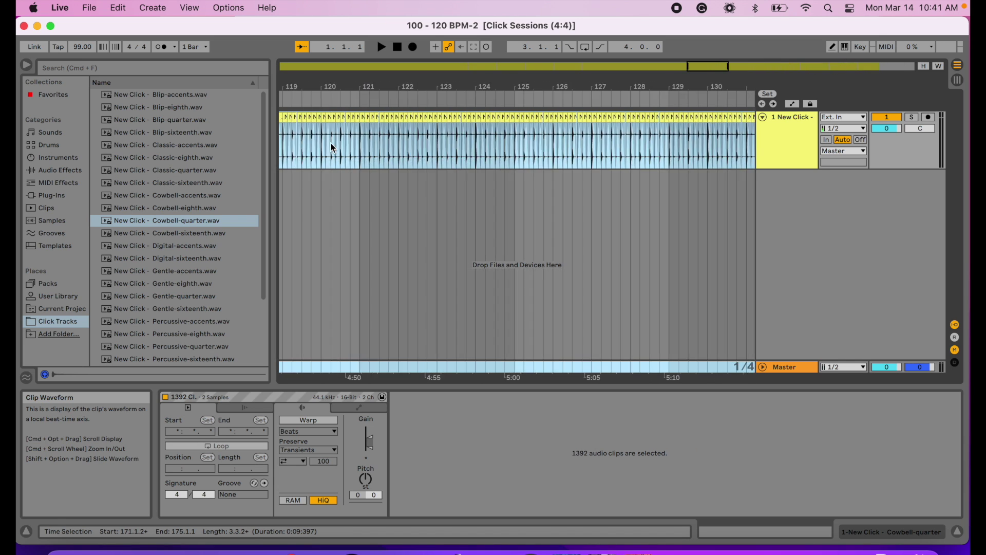
pyautogui.hscroll(-5, 331, 147)
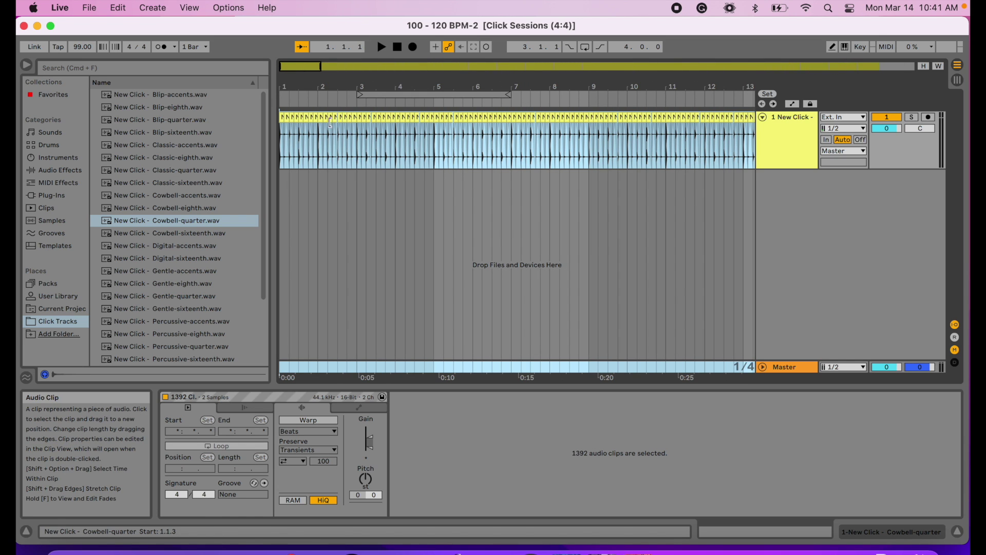
pyautogui.click(322, 129)
pyautogui.moveTo(319, 150); pyautogui.dragTo(333, 152)
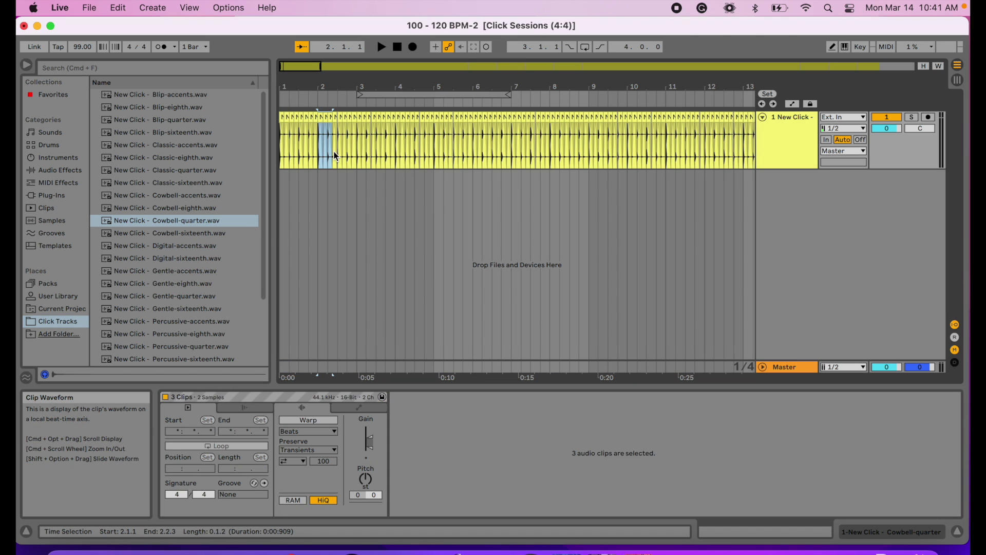
# Delete all remaining click clips from 2.2.3 to the end of the track, keeping only bar 1
pyautogui.press('-')
pyautogui.press('-')
pyautogui.press('-')
pyautogui.press('-')
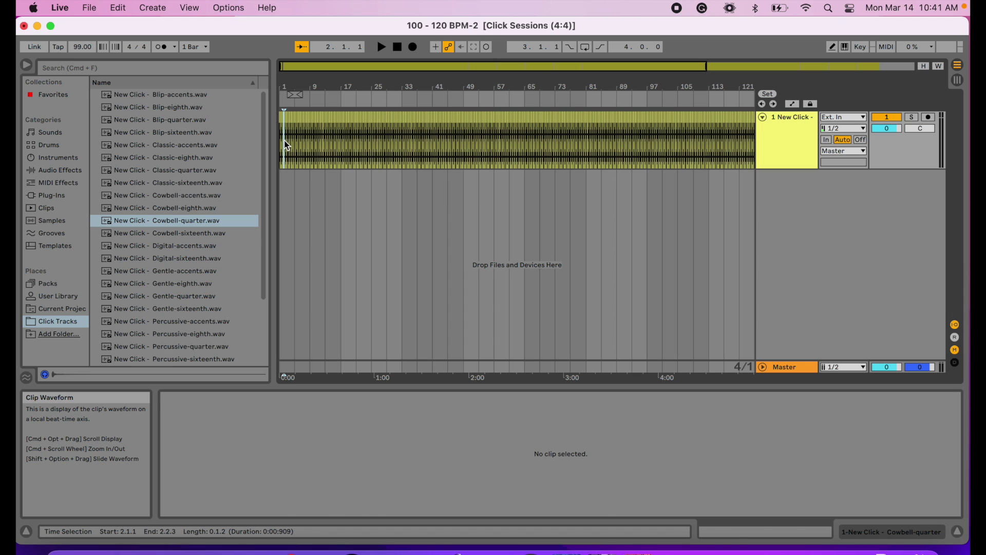
pyautogui.moveTo(286, 142); pyautogui.dragTo(603, 141)
pyautogui.hscroll(3, 602, 141)
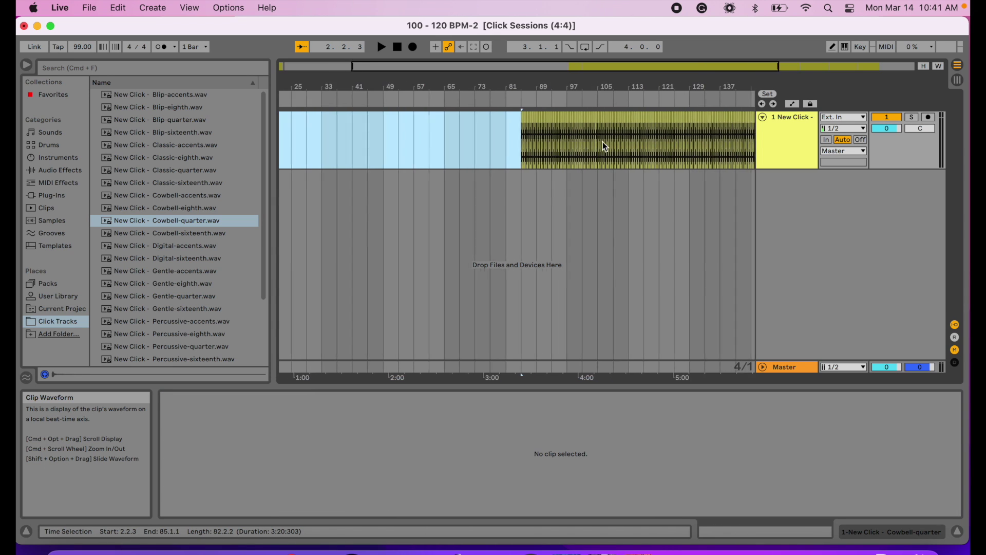
pyautogui.hscroll(3, 603, 143)
pyautogui.moveTo(730, 146); pyautogui.dragTo(358, 140)
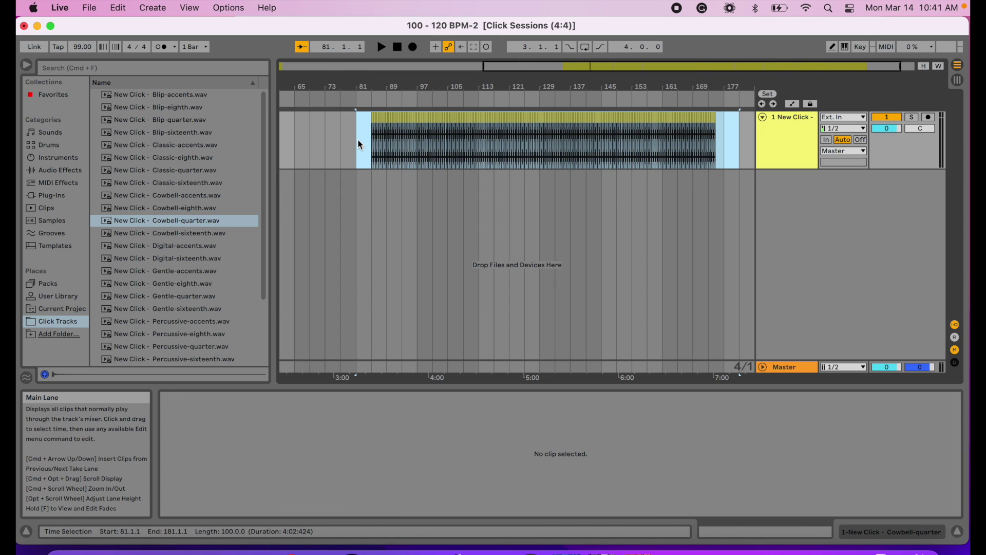
pyautogui.press('Delete')
# Play the one-bar click from 1.1.1 and stop before the bar ends
pyautogui.hscroll(-3, 358, 139)
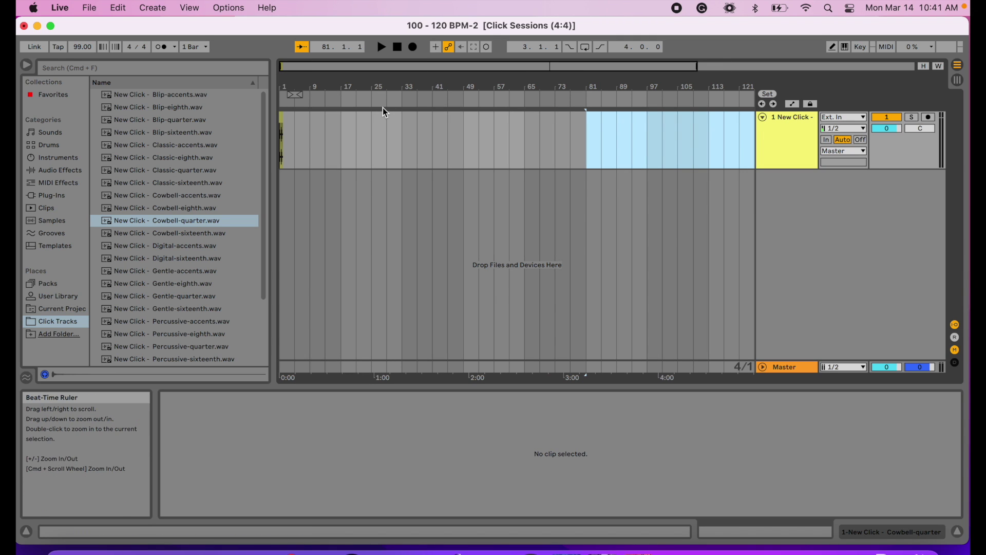
pyautogui.scroll(2, 353, 171)
pyautogui.scroll(1, 353, 165)
pyautogui.hscroll(-3, 355, 143)
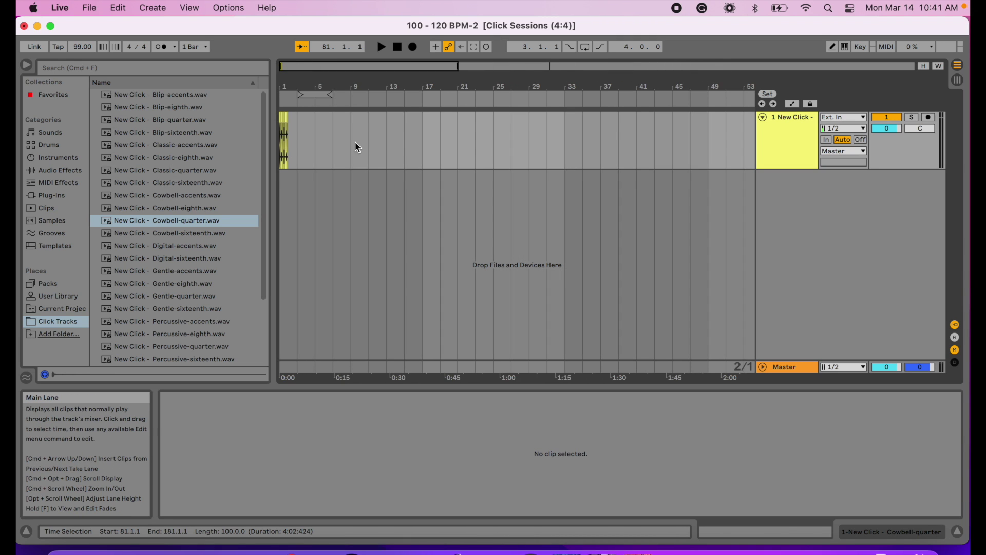
pyautogui.scroll(2, 358, 135)
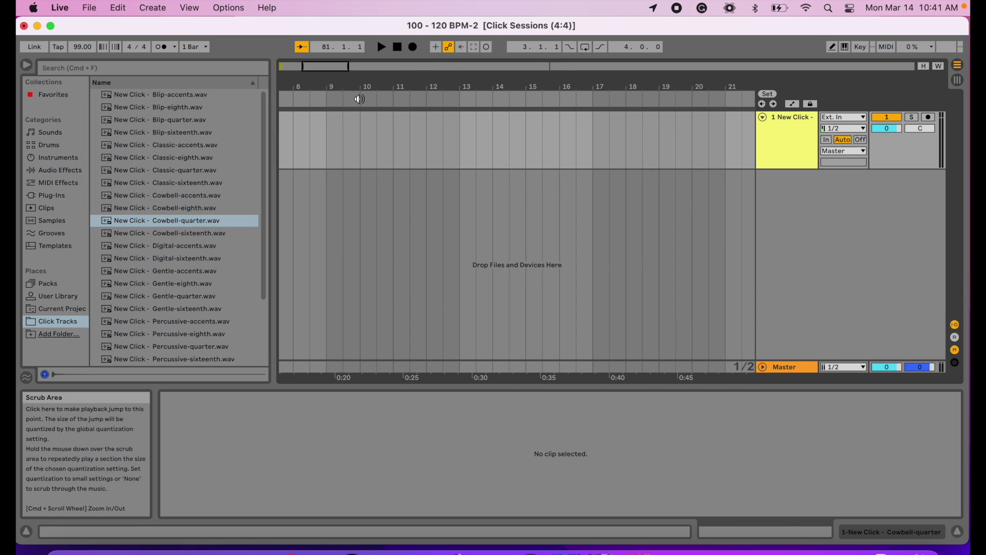
pyautogui.scroll(2, 362, 161)
pyautogui.scroll(4, 307, 122)
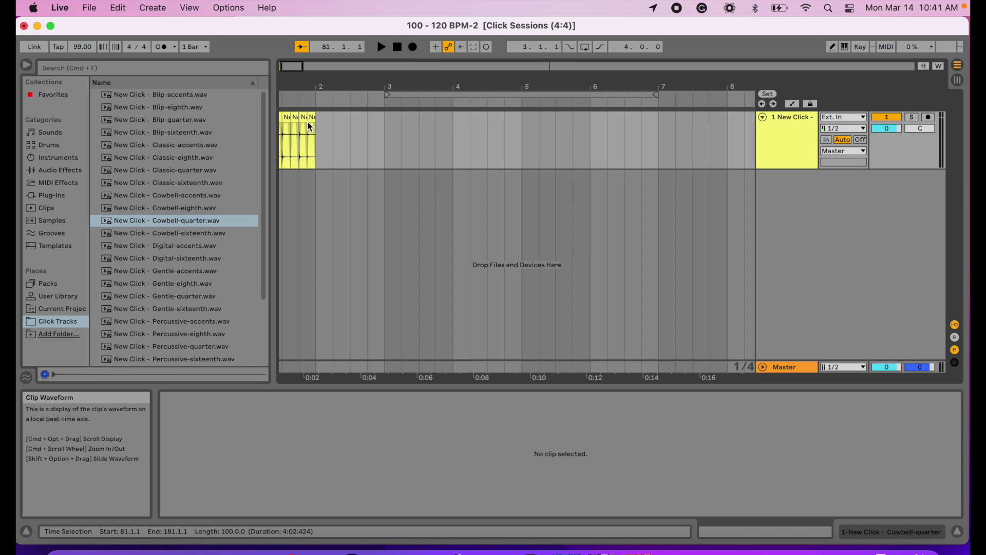
pyautogui.click(279, 149)
pyautogui.press('space')
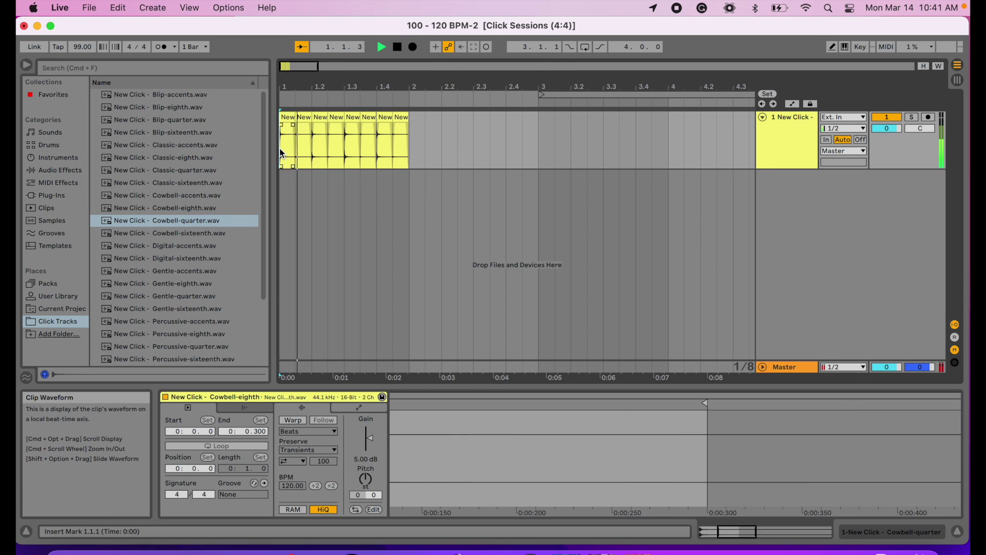
pyautogui.press('space')
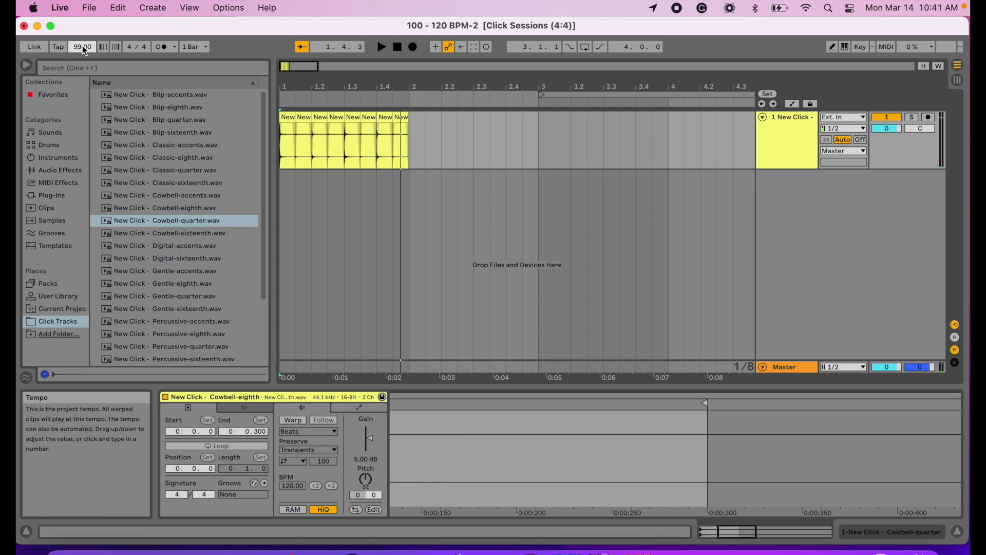
# Set the project tempo to 115 BPM
pyautogui.press('Return')
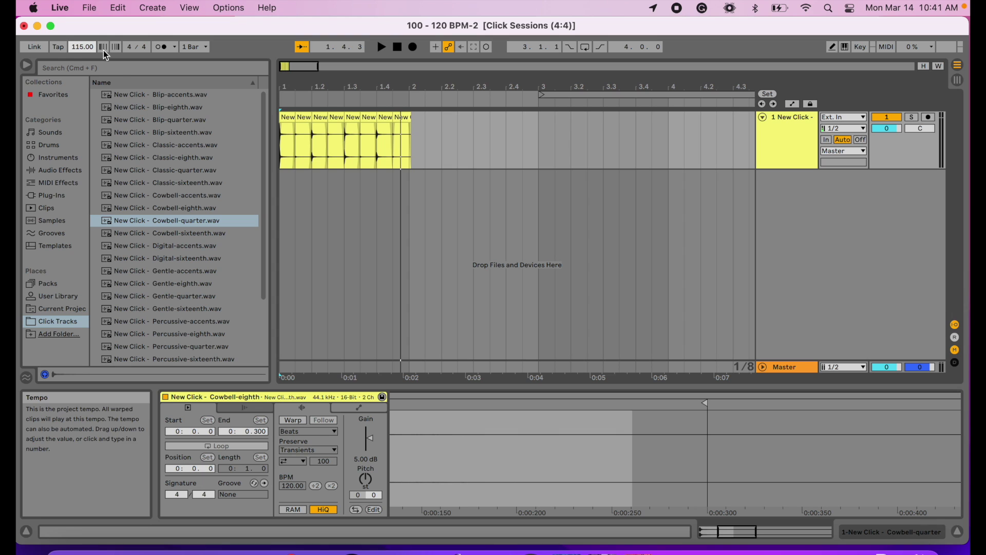
# Play the one-bar click from 1.1.1 at the new tempo and stop before the bar ends
pyautogui.click(280, 156)
pyautogui.press('space')
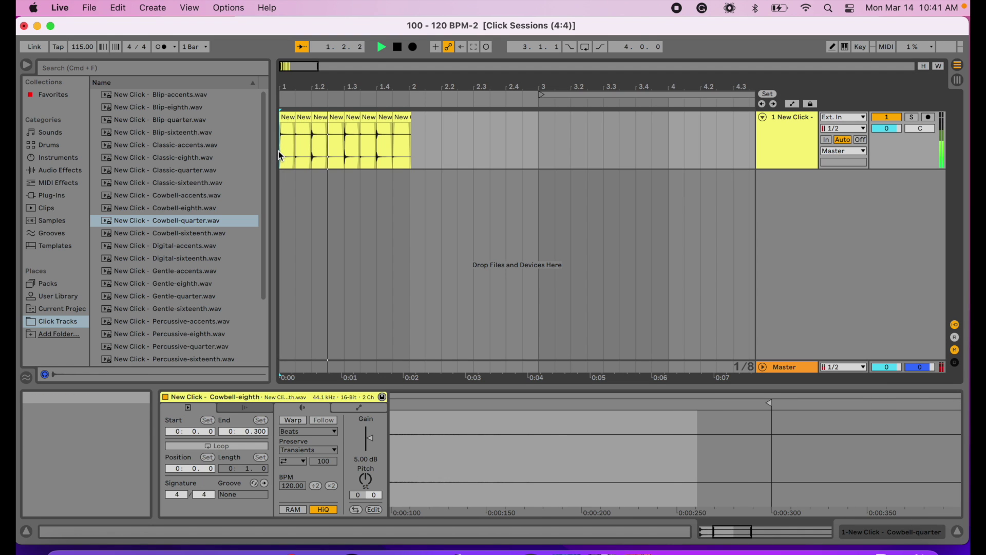
pyautogui.press('space')
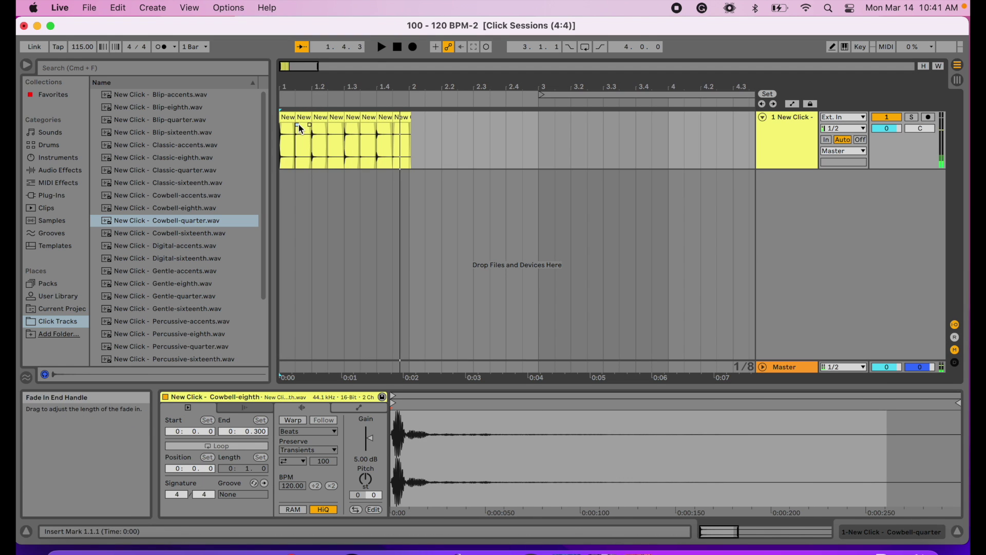
# Delete the four off-beat eighth-note clips in bar 1, keeping only the clicks on beats 1 to 4
pyautogui.click(301, 117)
pyautogui.press('Delete')
pyautogui.click(335, 117)
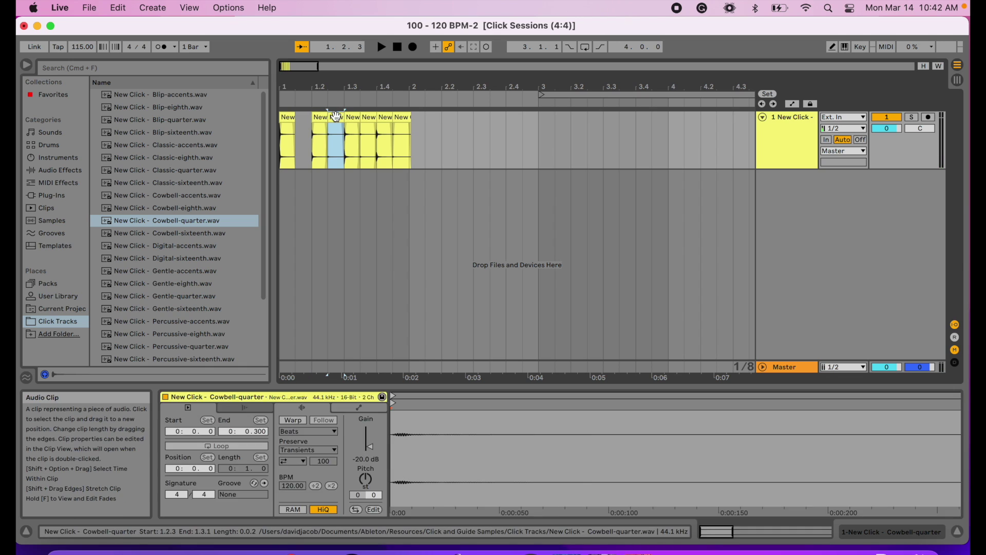
pyautogui.press('Delete')
pyautogui.click(365, 117)
pyautogui.press('Delete')
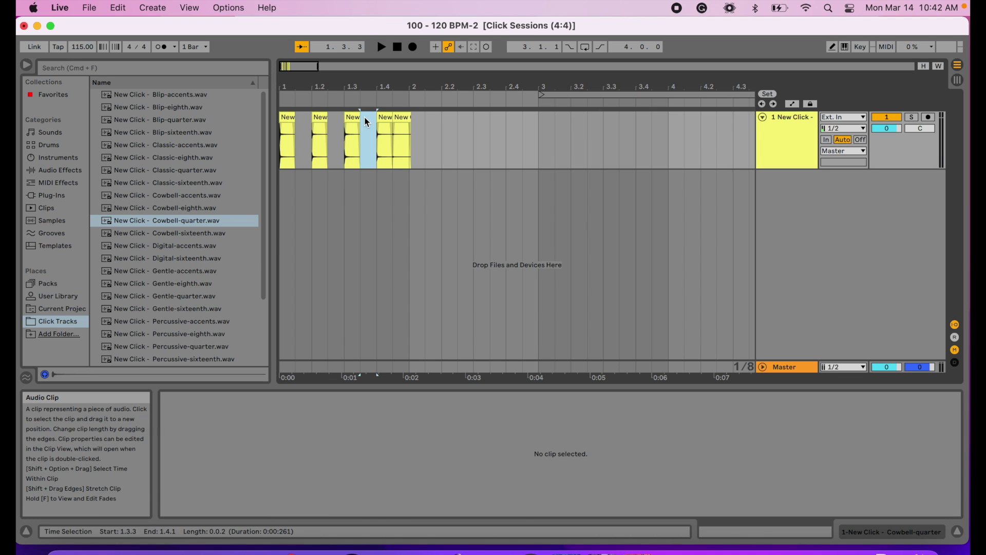
pyautogui.click(406, 119)
pyautogui.press('Delete')
# Play the quarter-note click pattern from 1.1.1 and stop it on beat 4
pyautogui.click(283, 146)
pyautogui.press('space')
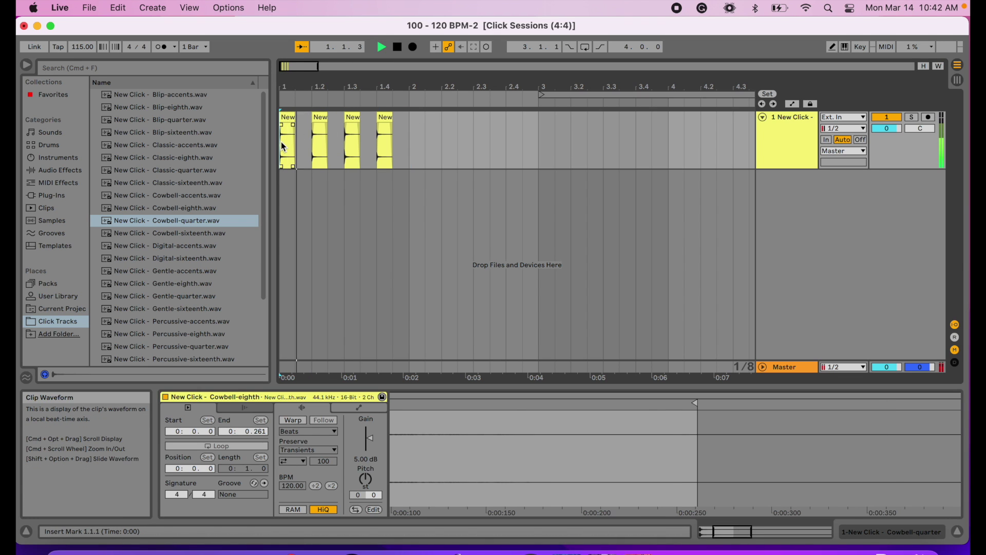
pyautogui.press('space')
pyautogui.click(353, 153)
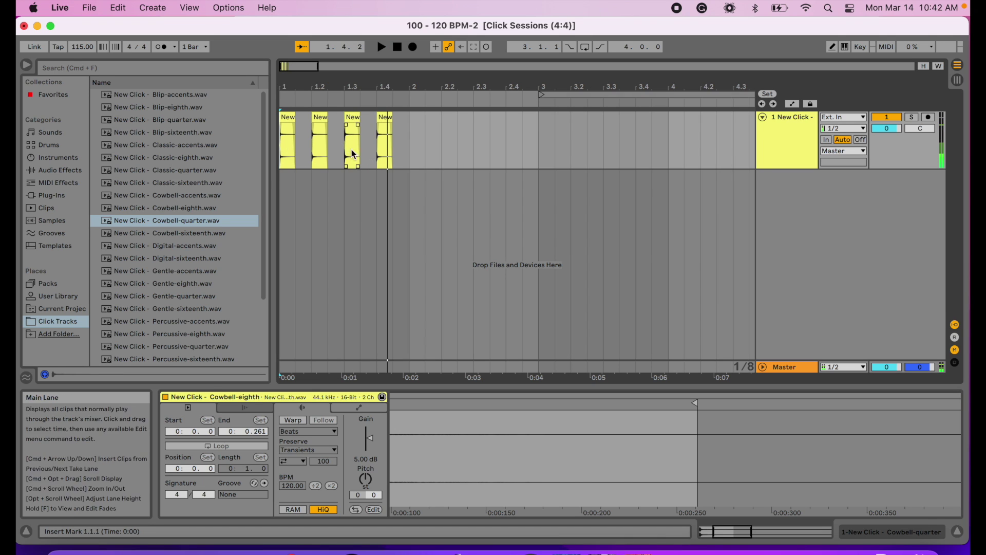
# Copy the full bar 1 click pattern, paste it at 2.1.1, and place the insertion marker at 3.1.1
pyautogui.moveTo(408, 146); pyautogui.dragTo(264, 143)
pyautogui.press('super+c')
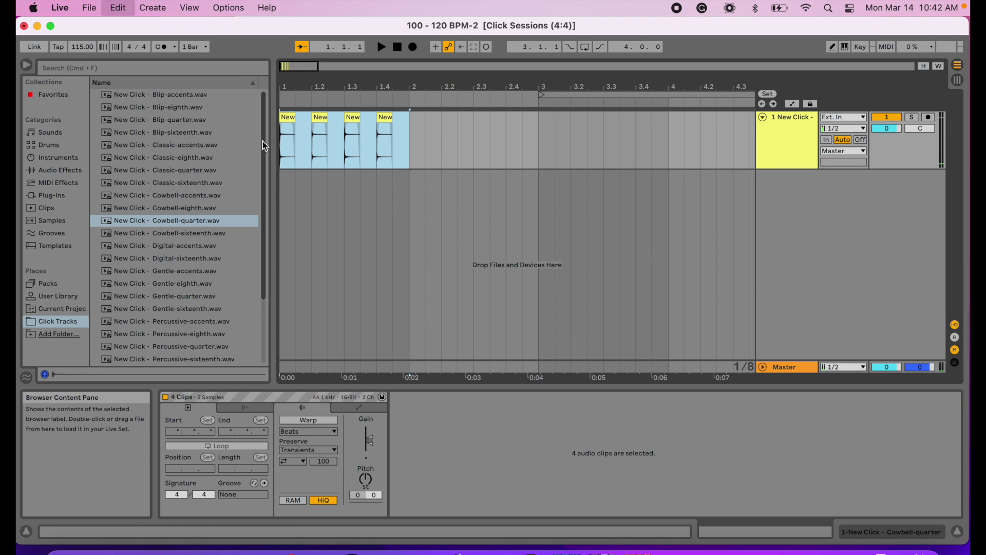
pyautogui.click(408, 149)
pyautogui.press('super+v')
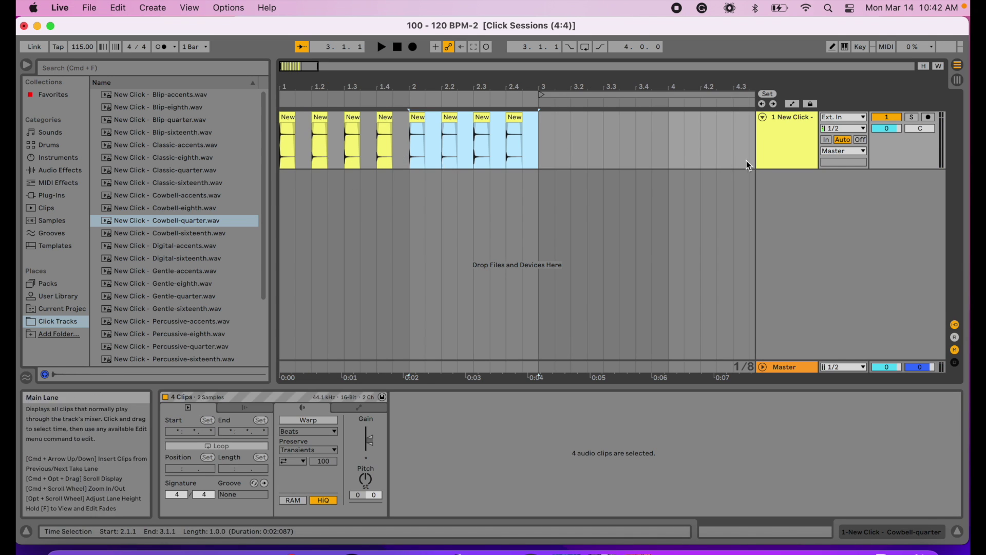
pyautogui.click(538, 261)
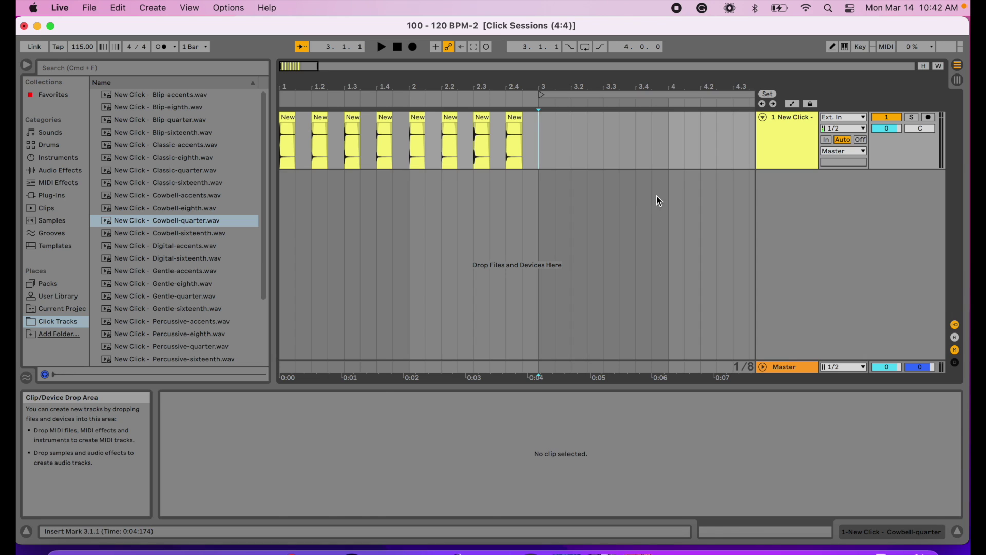
pyautogui.click(459, 202)
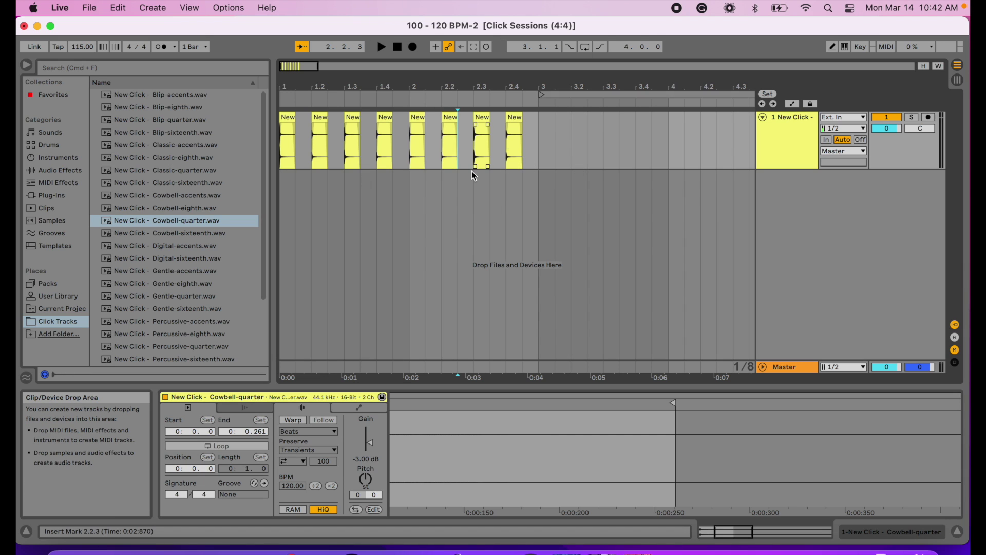
pyautogui.click(539, 159)
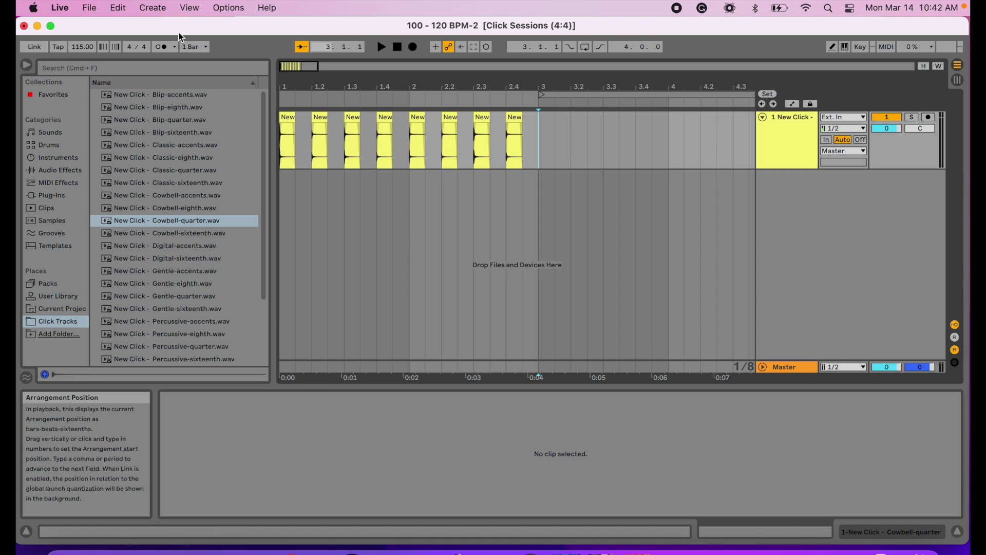
# Switch to Finder, sort the 4/4 Clicks folder by kind, and preview the 100 BPM and 101 BPM click files to check their lengths
pyautogui.press('super+Tab')
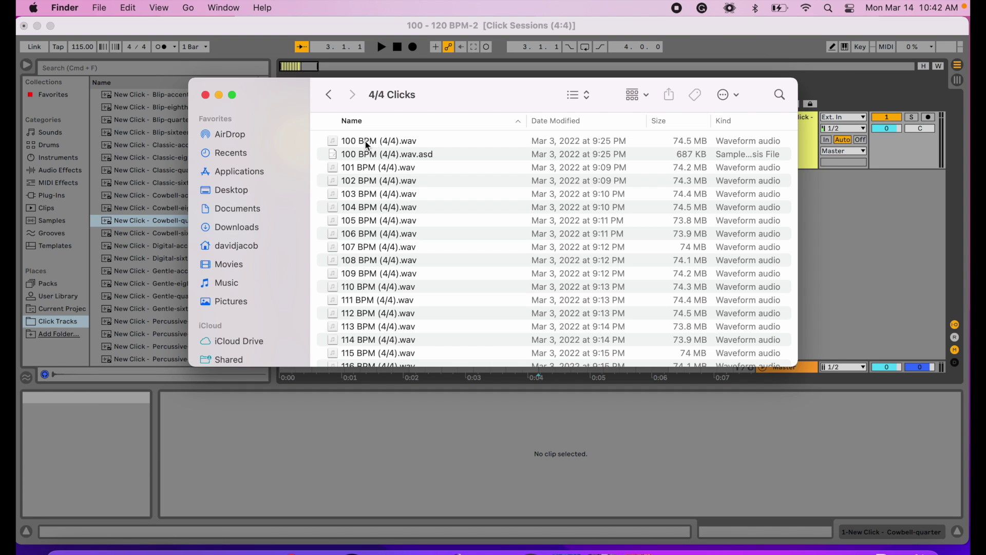
pyautogui.click(724, 122)
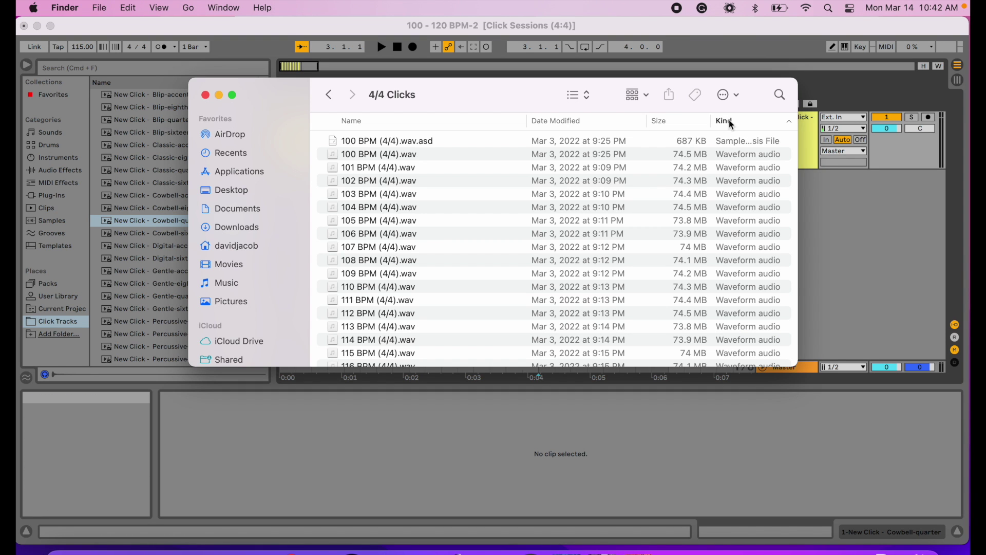
pyautogui.click(378, 155)
pyautogui.press('space')
pyautogui.press('Down')
pyautogui.press('Down')
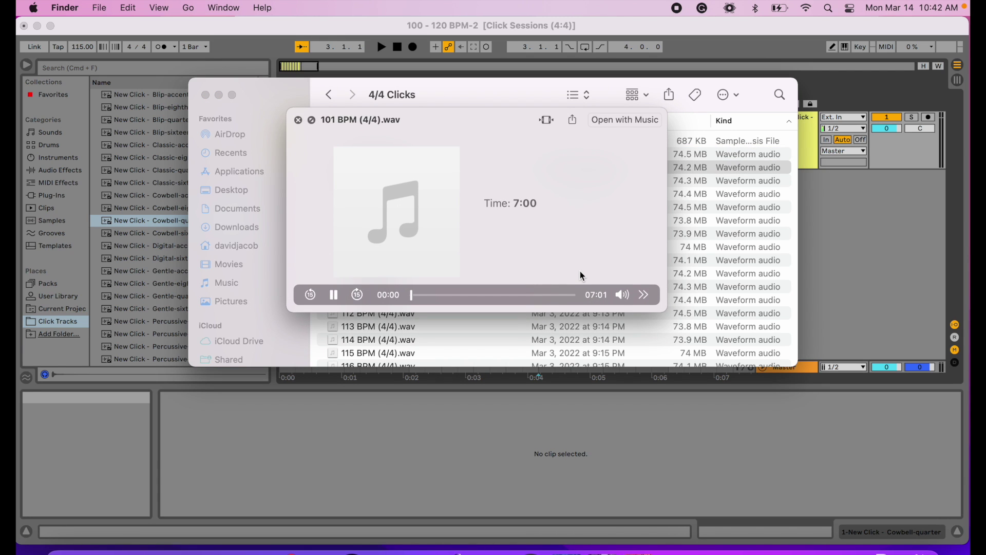
pyautogui.press('Up')
pyautogui.press('Up')
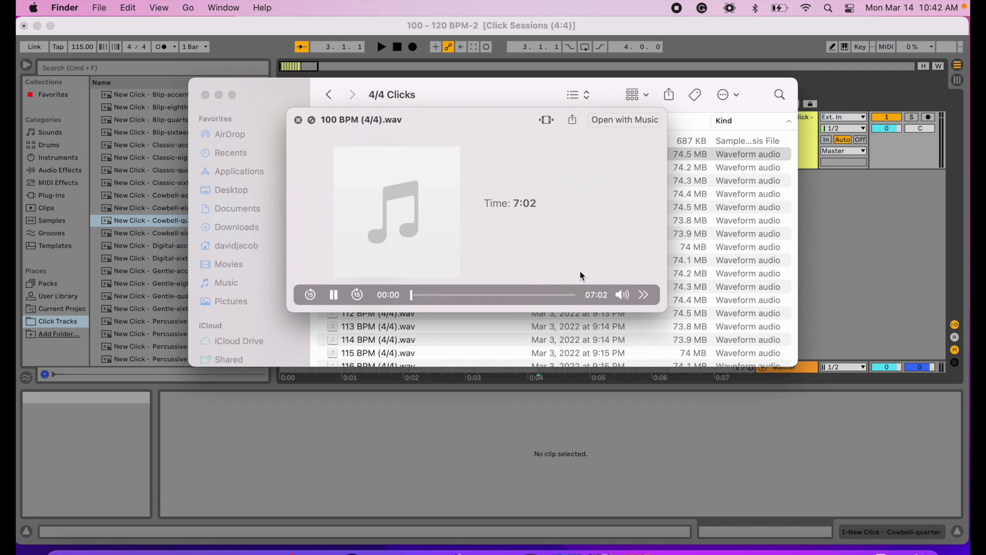
pyautogui.press('Down')
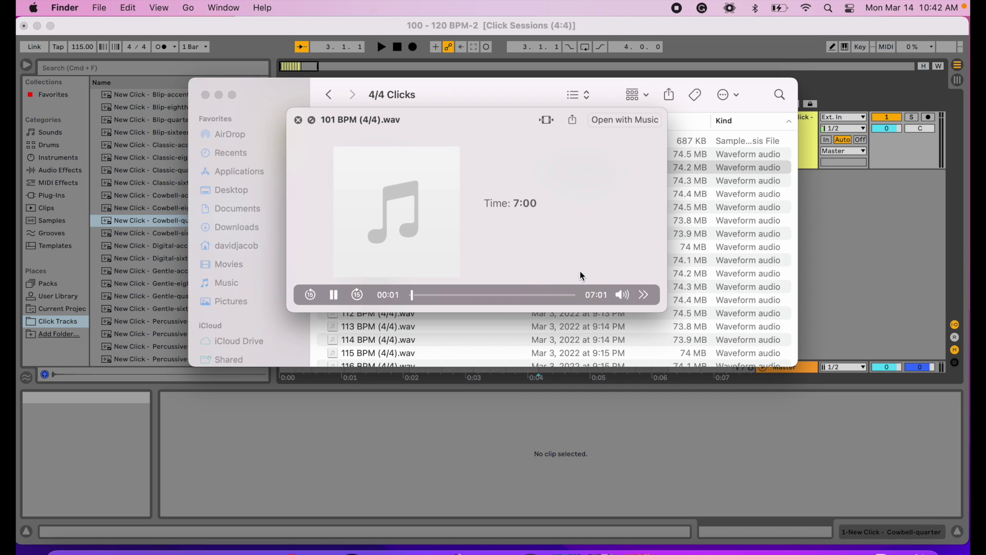
pyautogui.press('space')
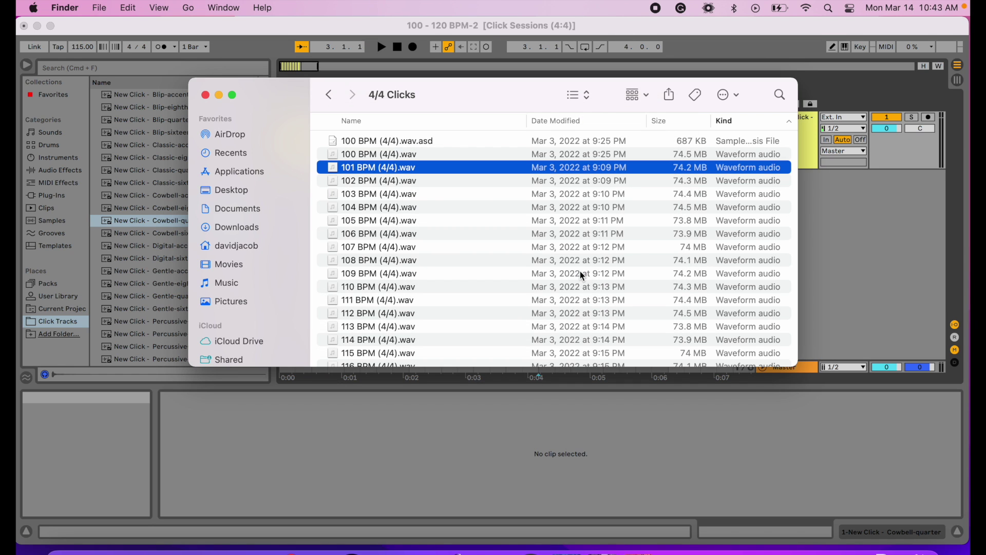
# Preview the 120 BPM (4/4).wav file at the end of the folder to check its length
pyautogui.scroll(-5, 514, 329)
pyautogui.click(399, 354)
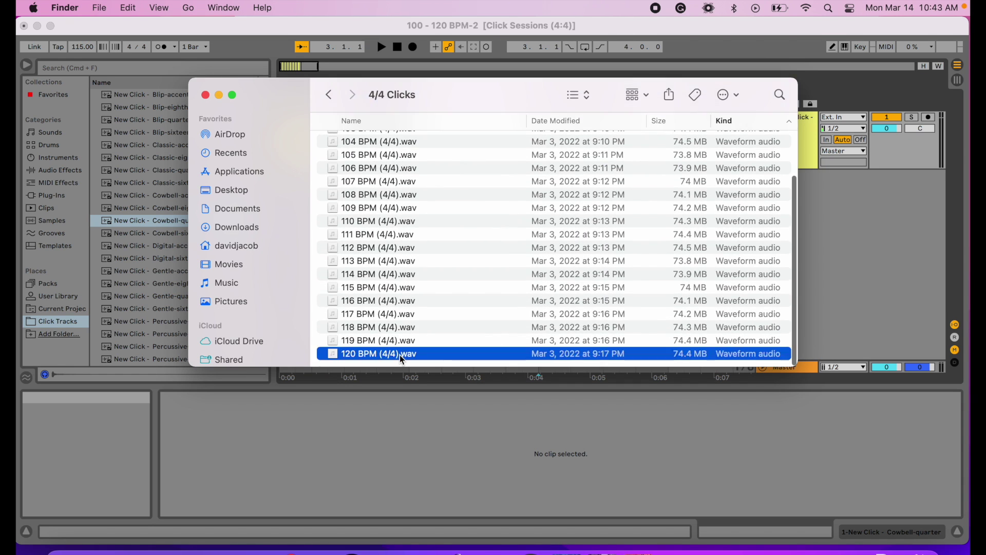
pyautogui.press('space')
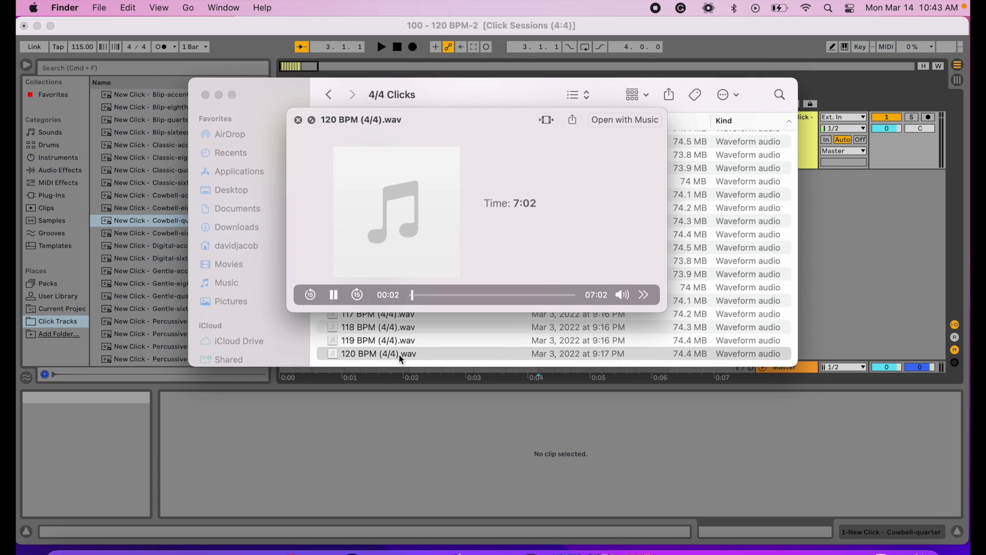
pyautogui.press('space')
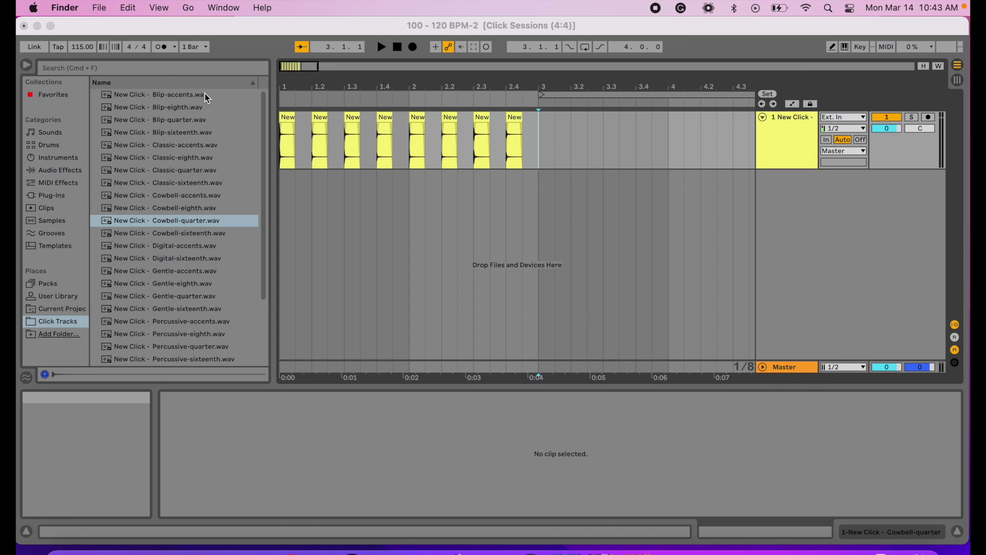
# Close the Finder window, return to Live, and place the insertion marker at 3.1.1 on the click track
pyautogui.click(205, 95)
pyautogui.click(572, 209)
pyautogui.click(541, 154)
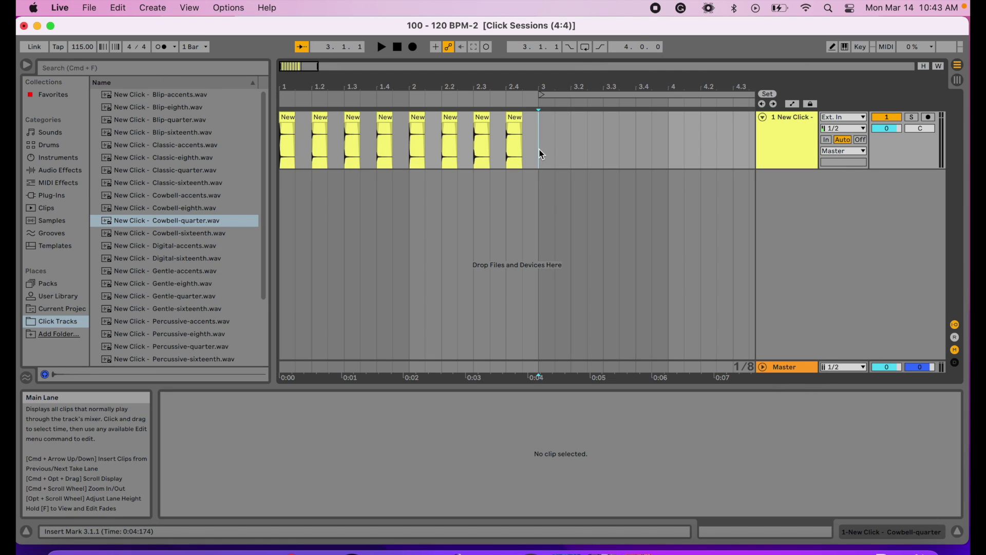